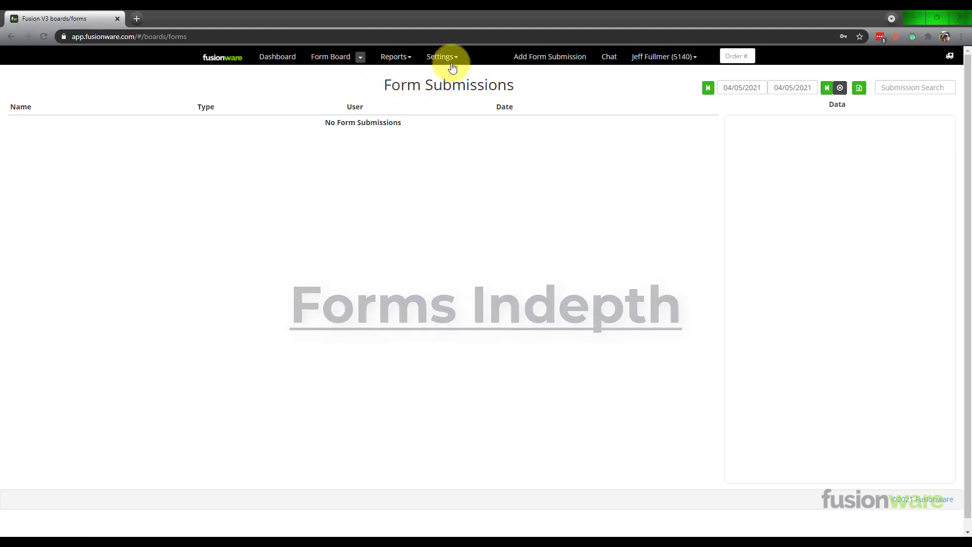
- Start a new form in the Form Builder and name it "Shipping Checklist"
click(441, 56)
mouse_move(455, 86)
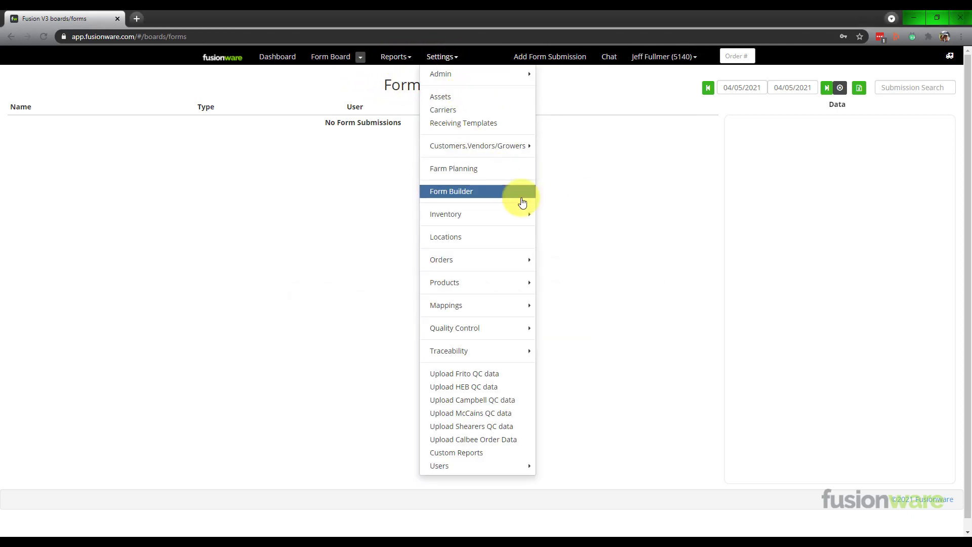
click(523, 197)
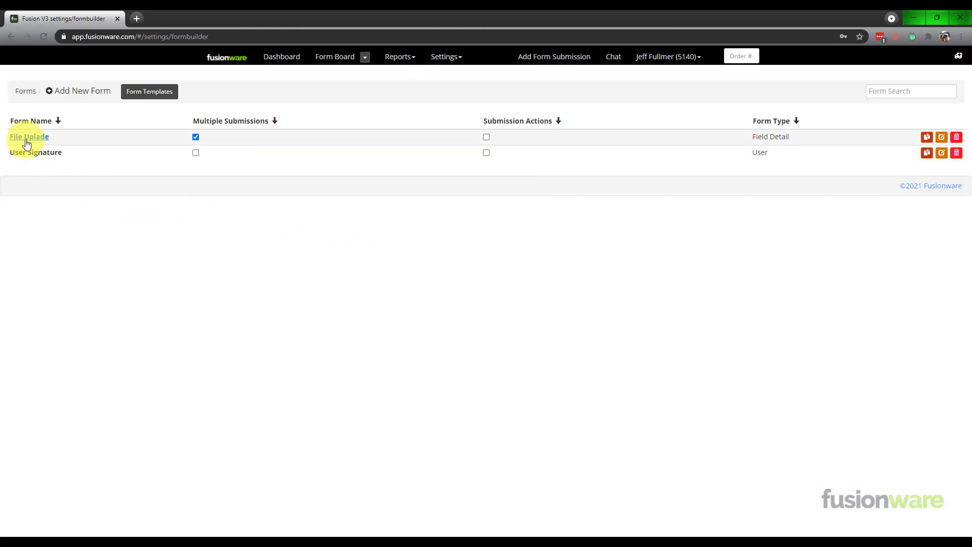
click(78, 96)
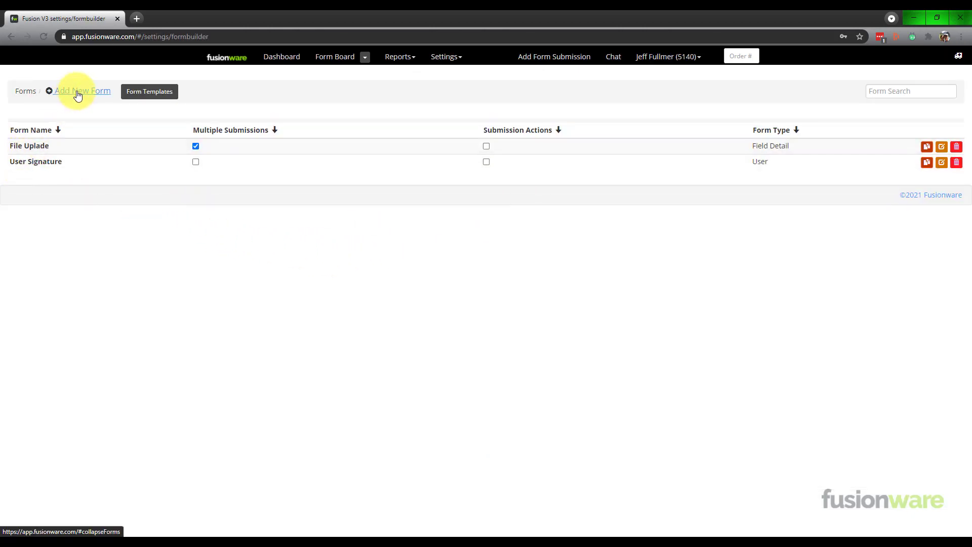
click(66, 133)
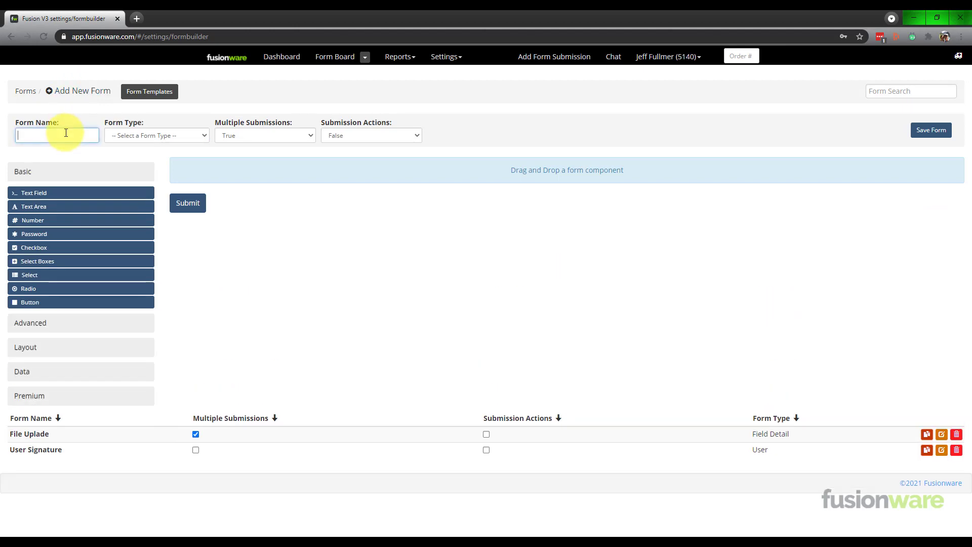
text(Shipping Checklist)
key(Tab)
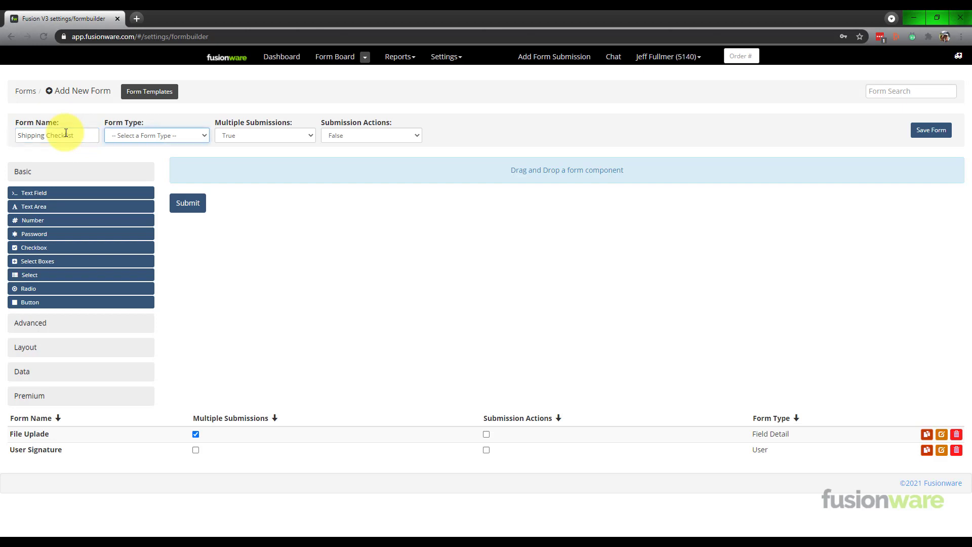
- Set the form type of the Shipping Checklist form to Order
click(202, 135)
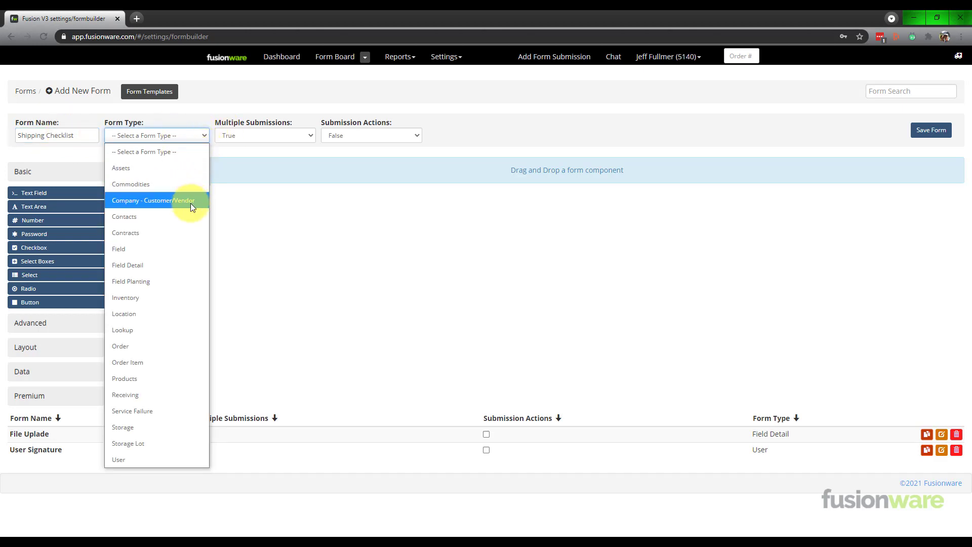
click(365, 58)
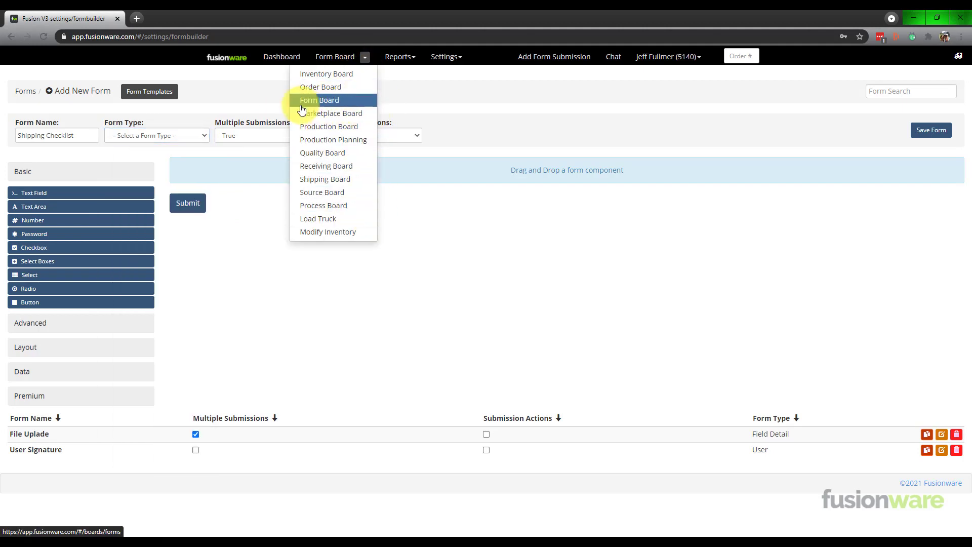
click(238, 92)
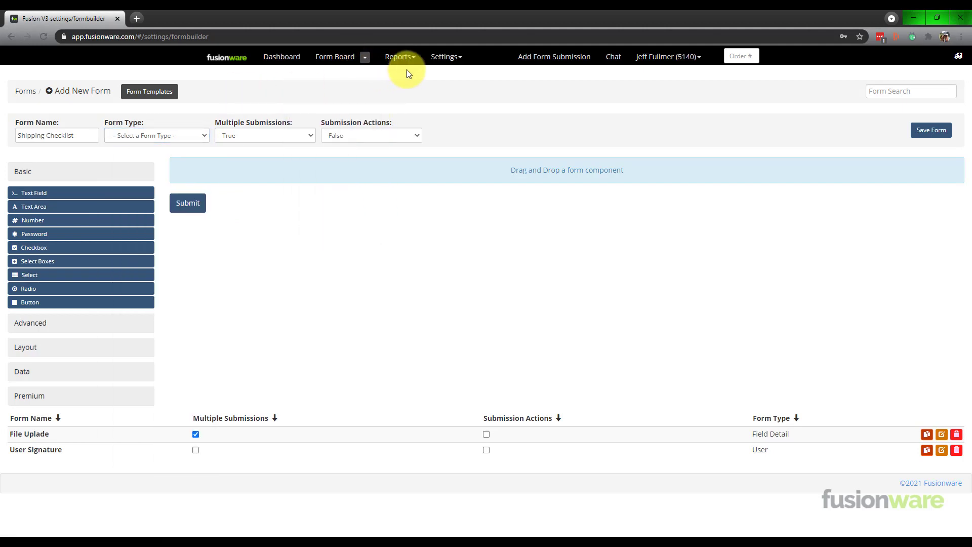
click(173, 135)
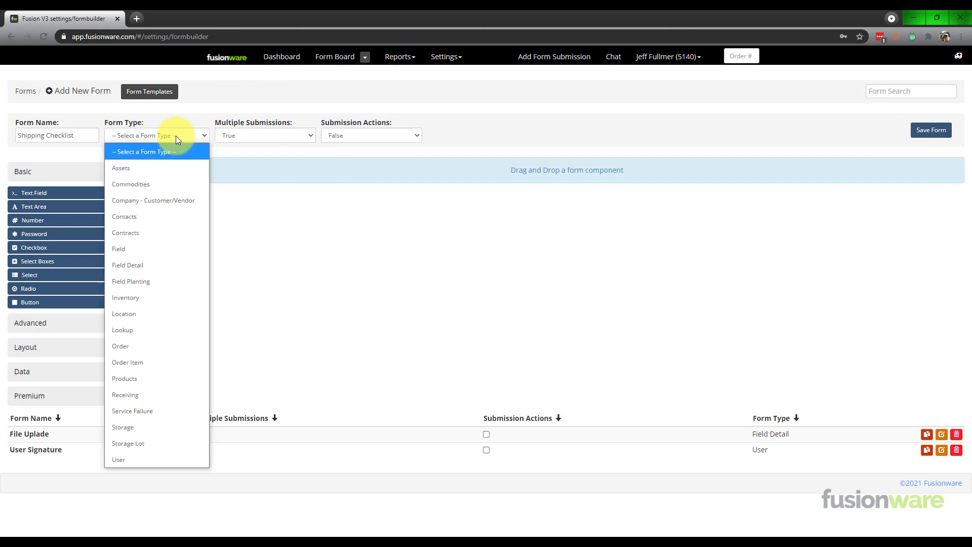
click(139, 345)
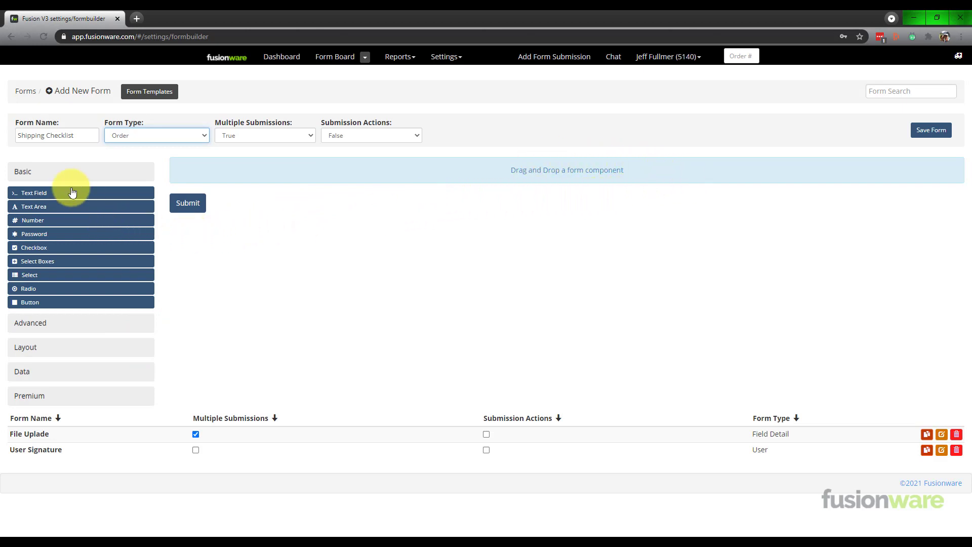
- Expand the Advanced, Layout, Data and Premium component groups and review the components each one offers
click(50, 325)
scroll(61, 314, down, 1)
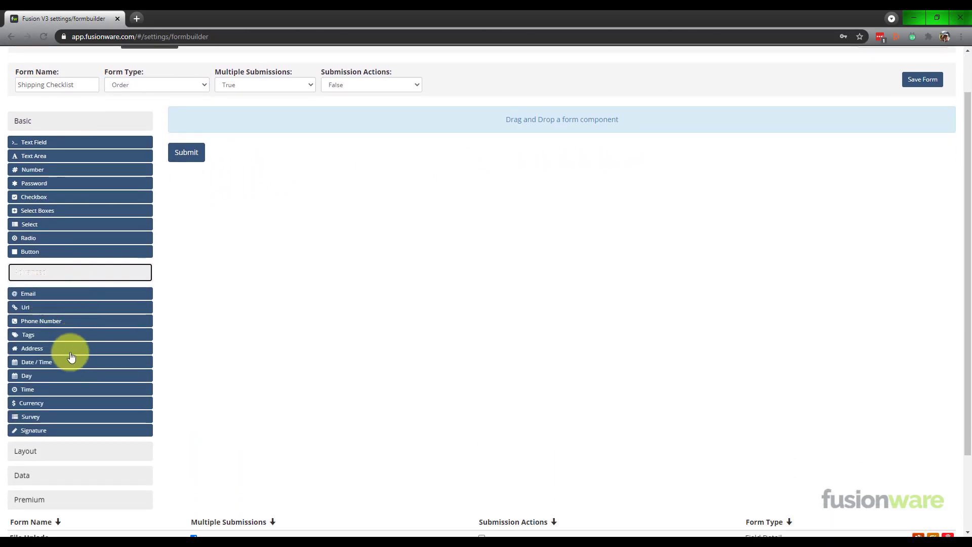
scroll(65, 426, down, 1)
click(55, 401)
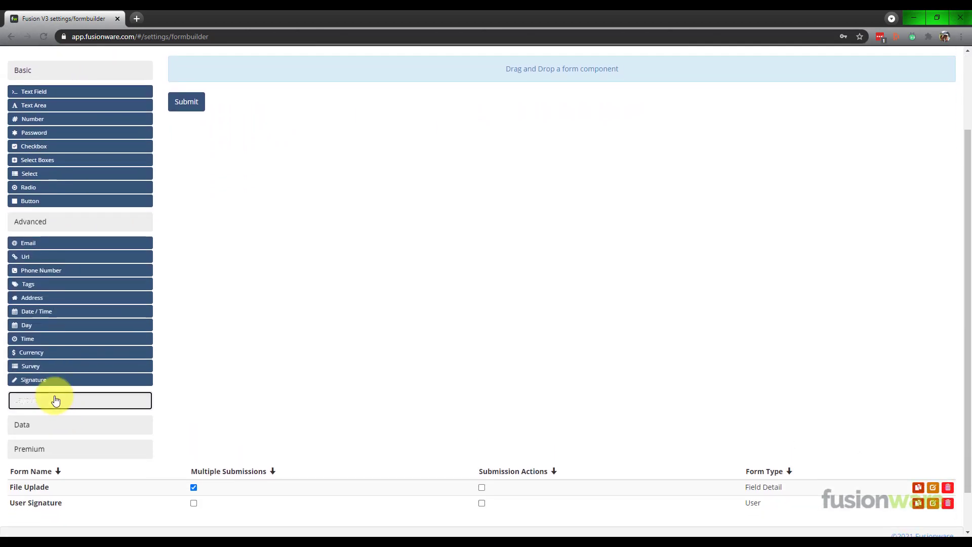
scroll(96, 375, down, 1)
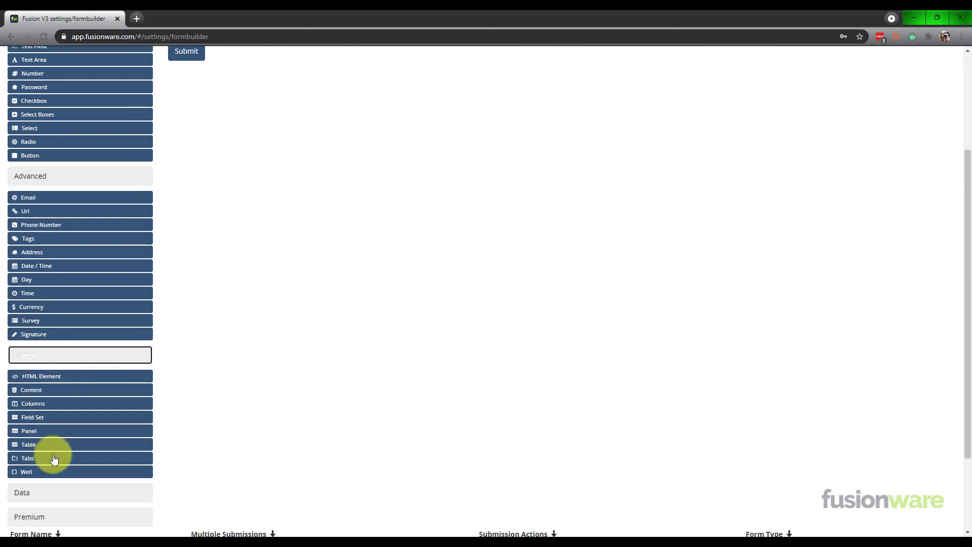
scroll(55, 460, down, 2)
click(51, 393)
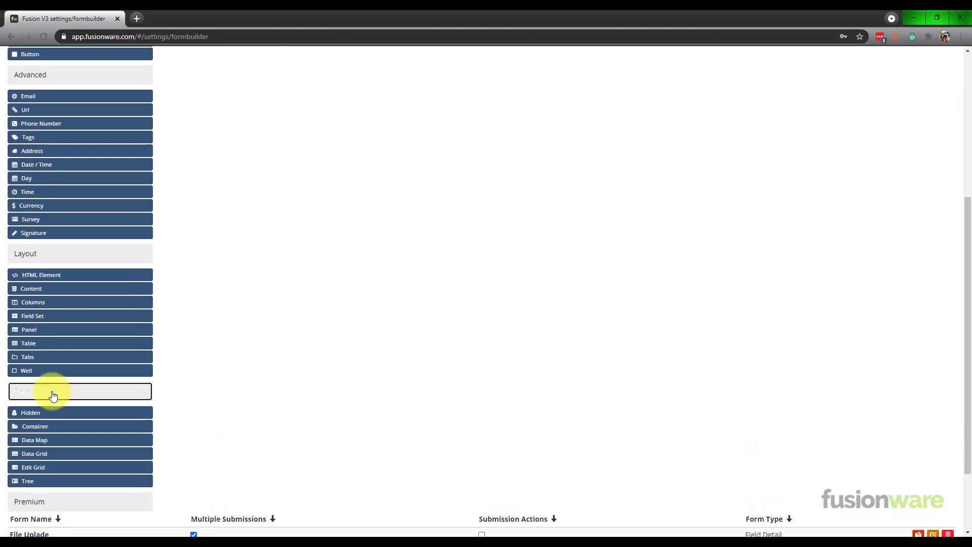
scroll(58, 405, down, 1)
click(67, 449)
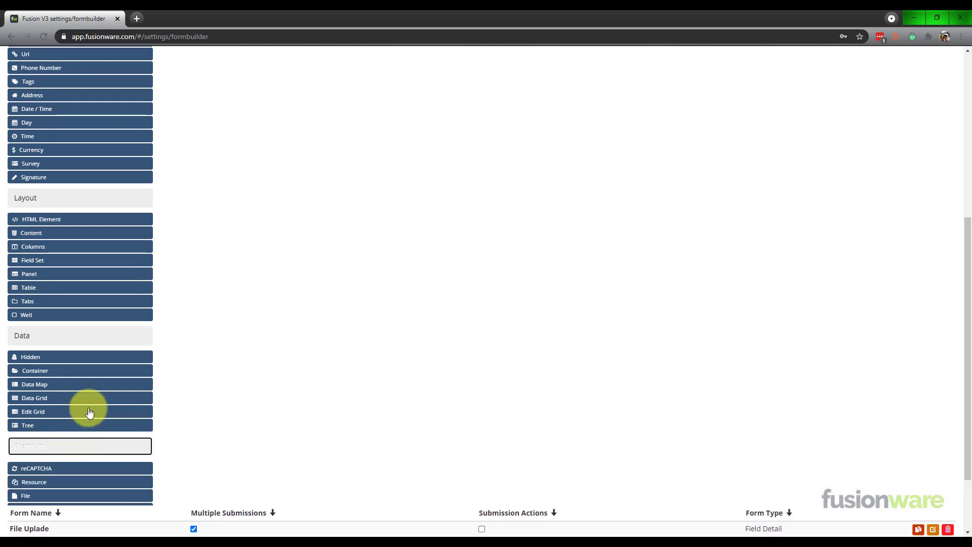
scroll(121, 320, down, 1)
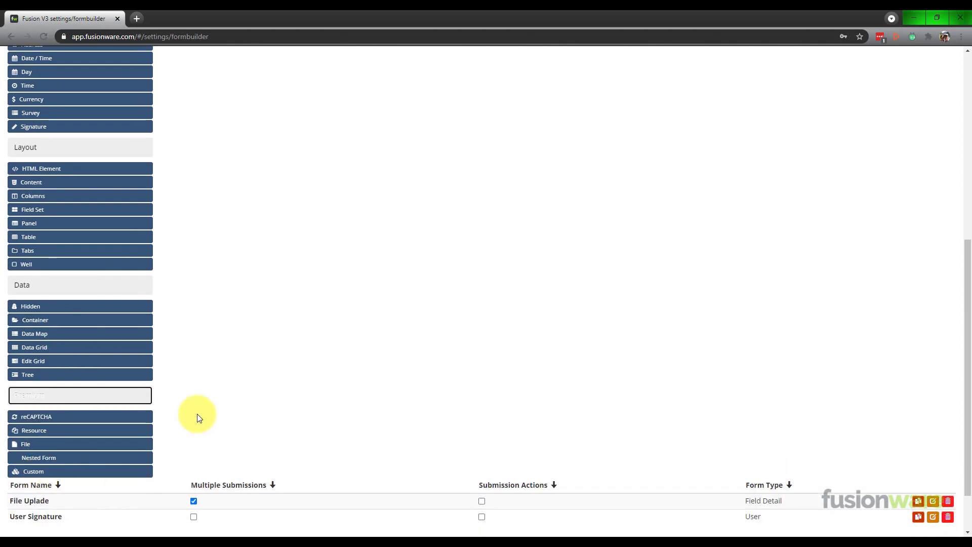
scroll(205, 373, up, 5)
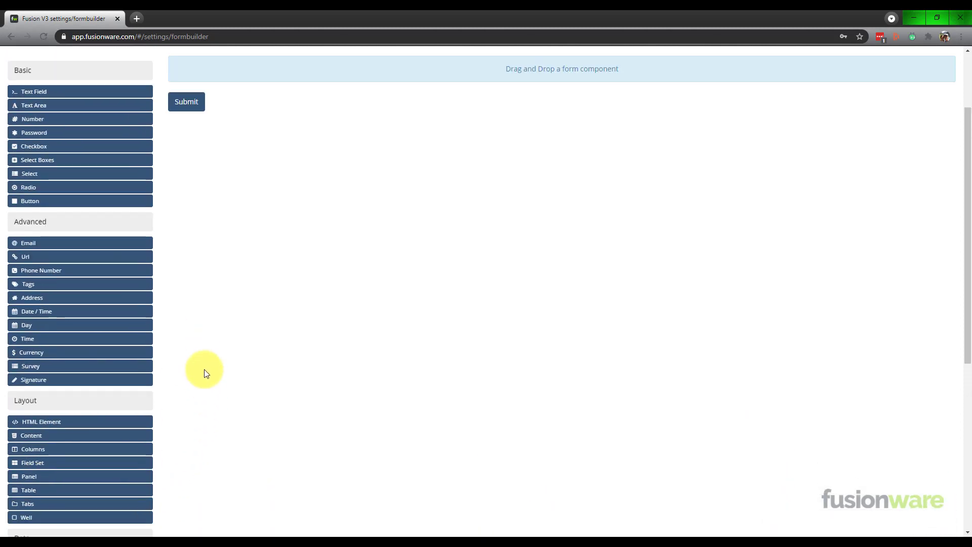
scroll(205, 374, up, 2)
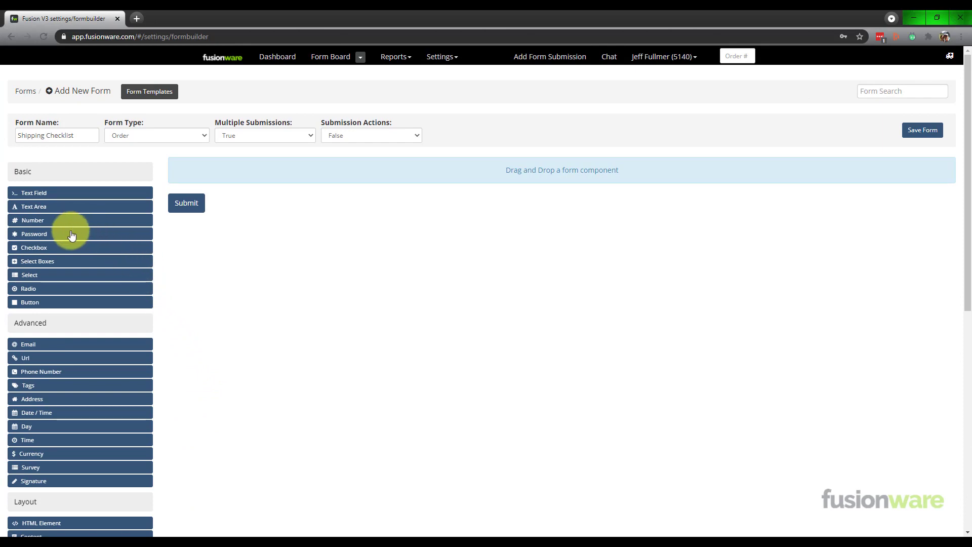
- Add a Date / Time component with its default settings, and below it a Number component labelled "Order Number"
drag(54, 412, 224, 163)
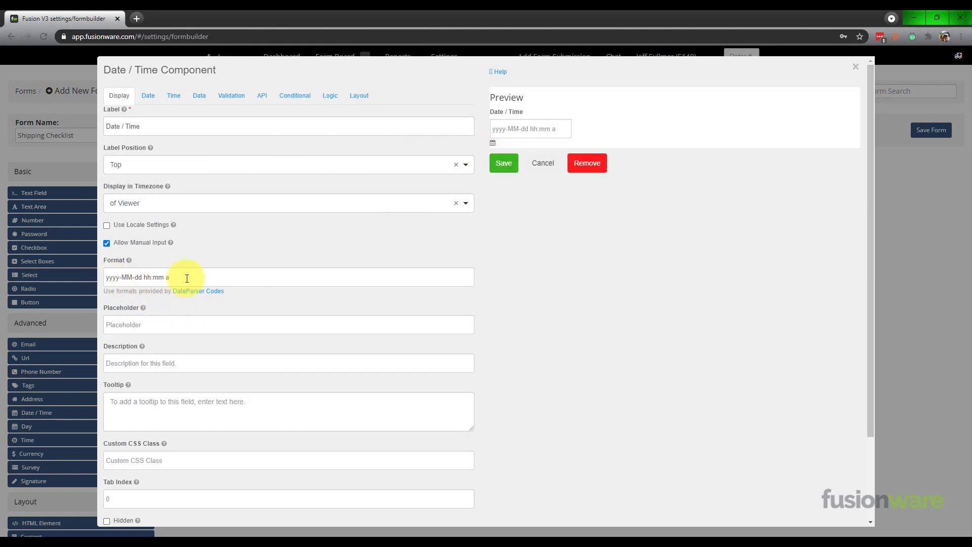
click(504, 163)
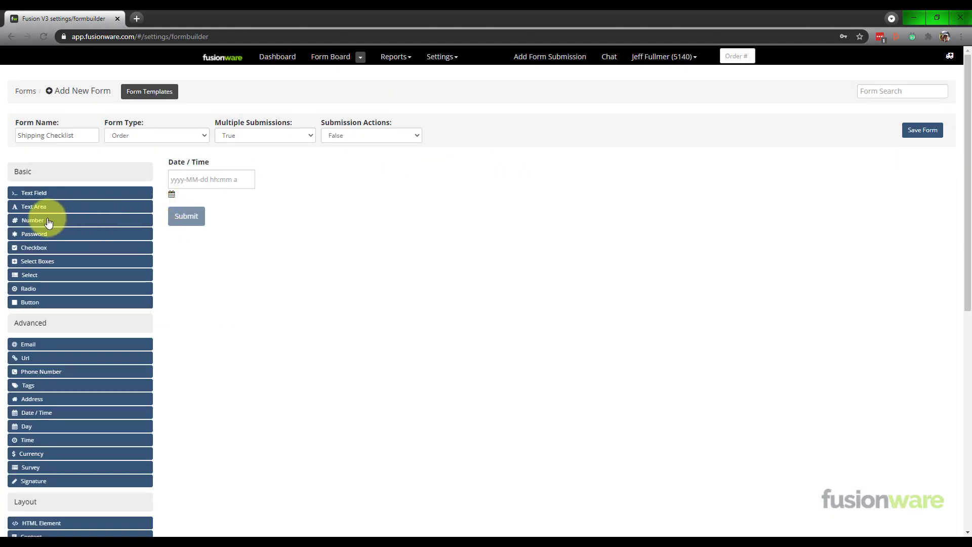
drag(43, 220, 213, 198)
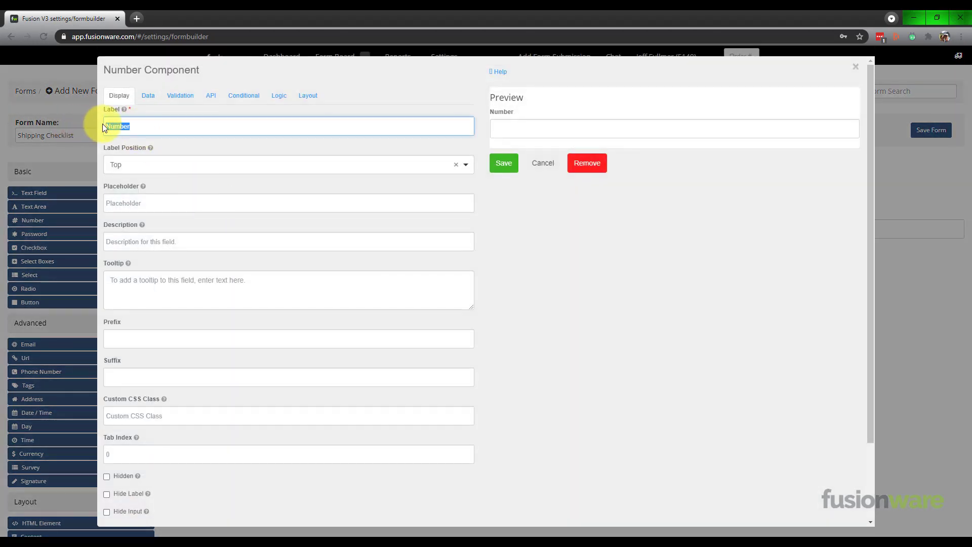
click(107, 127)
text(Order)
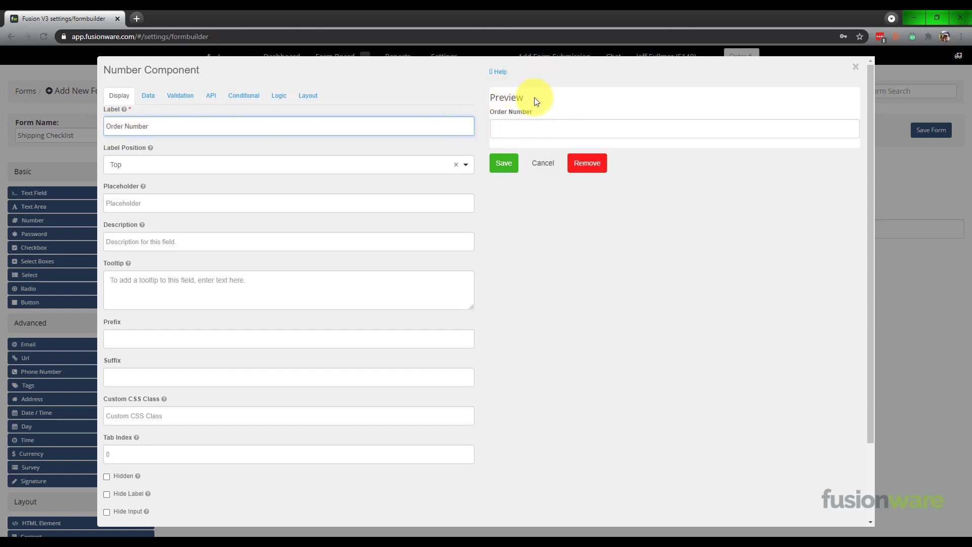
click(504, 162)
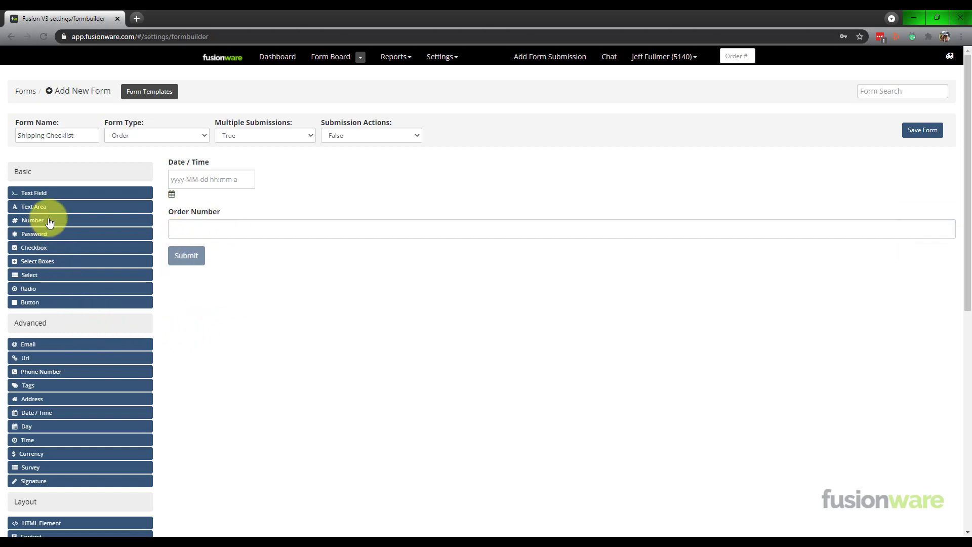
- Add a Text Field component labelled "Shipper Name" below the Order Number field
drag(51, 194, 202, 255)
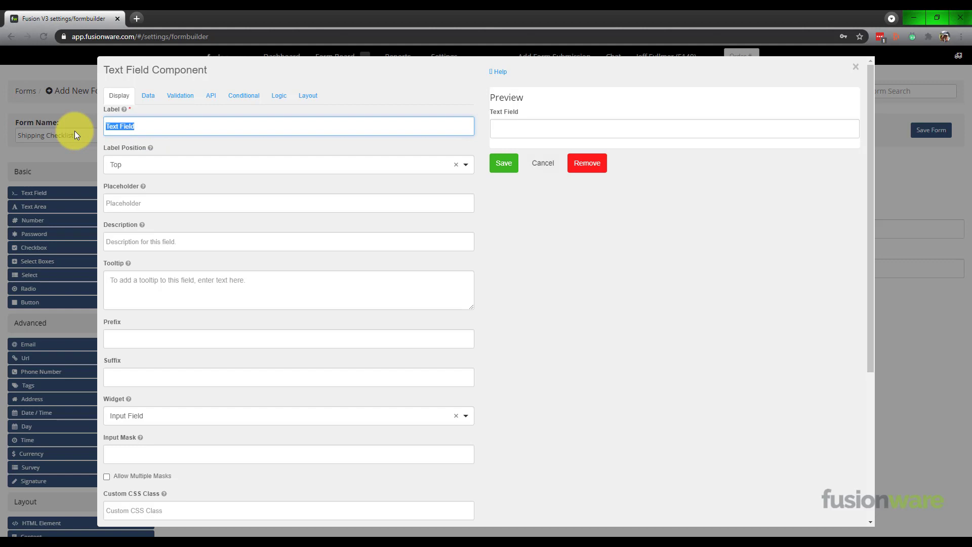
text(Shipper Name)
click(514, 163)
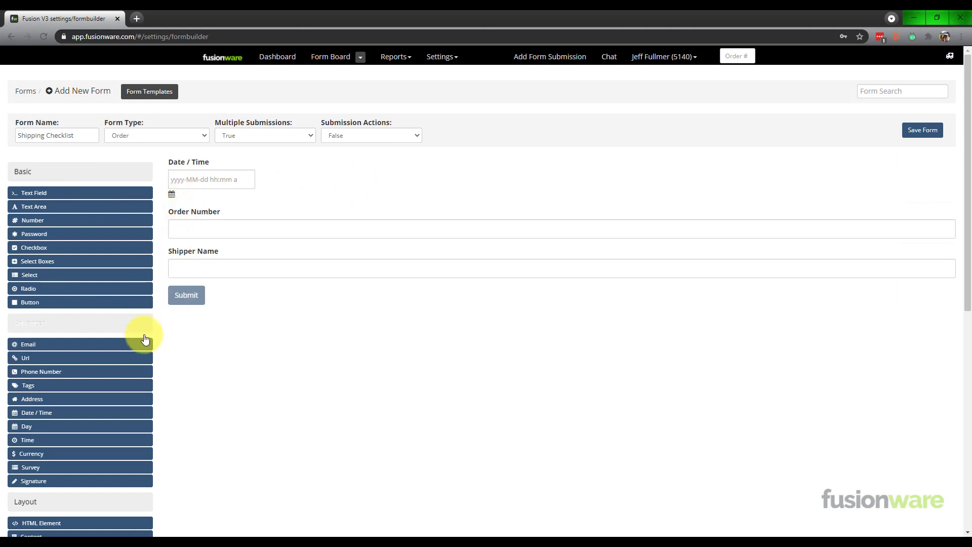
- Place a Survey component below the Shipper Name field and label it "Loading Checklist"
scroll(127, 406, down, 3)
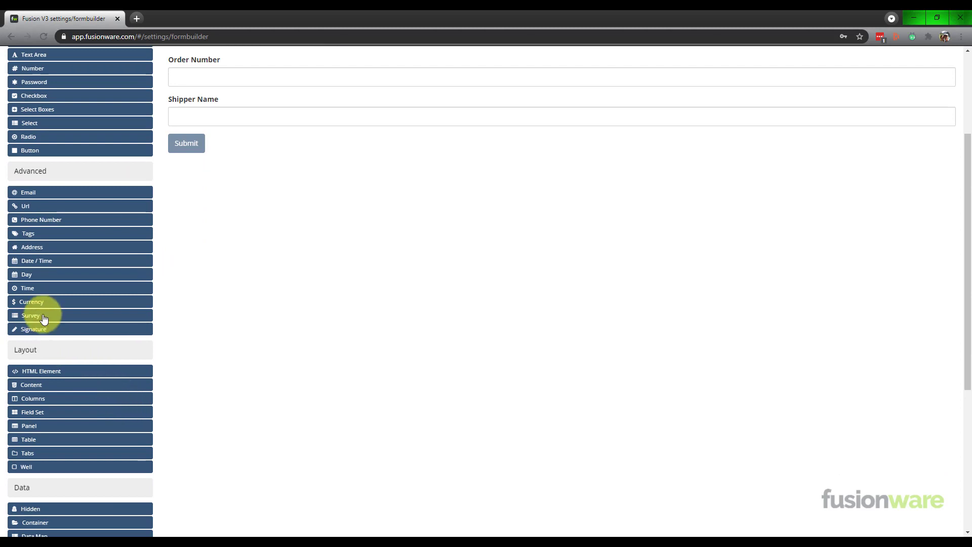
drag(44, 318, 248, 139)
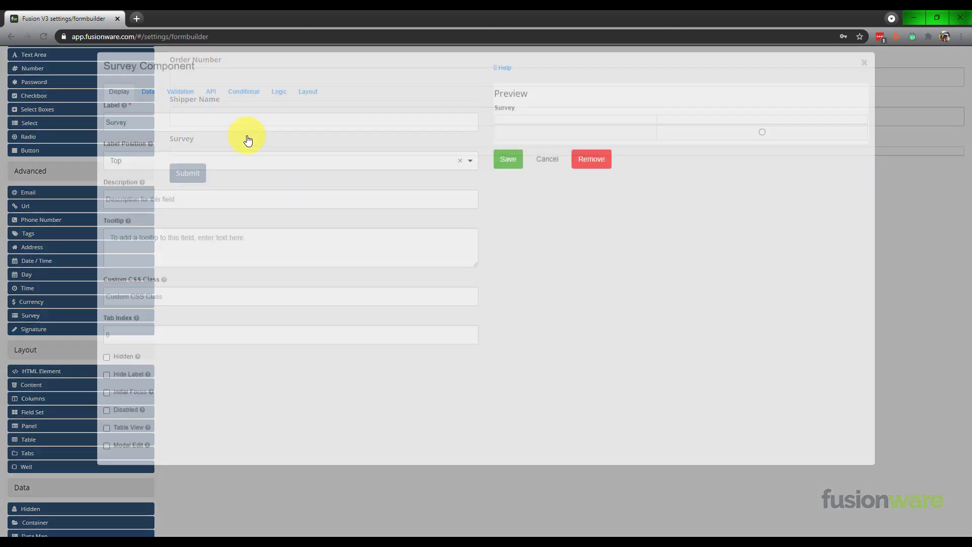
drag(131, 128, 80, 124)
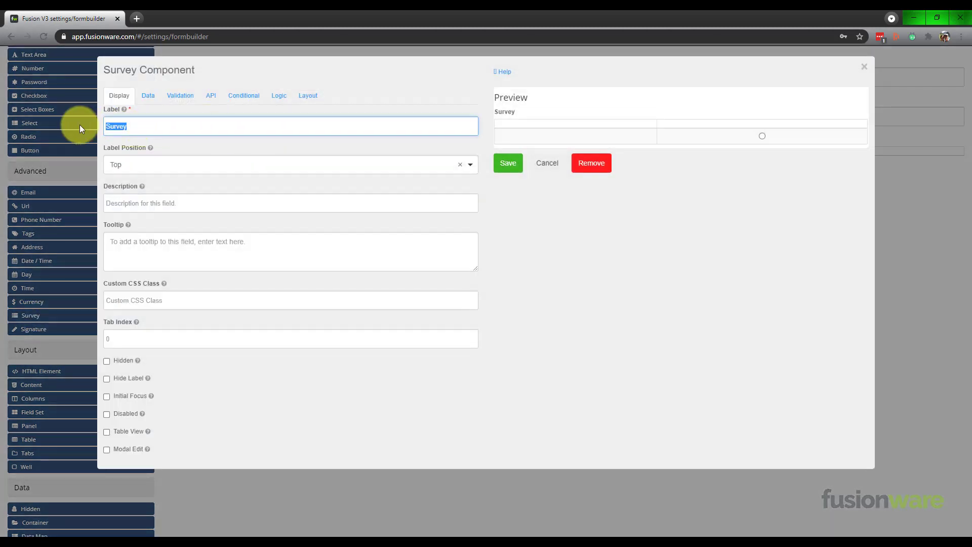
text(Loading Checklist)
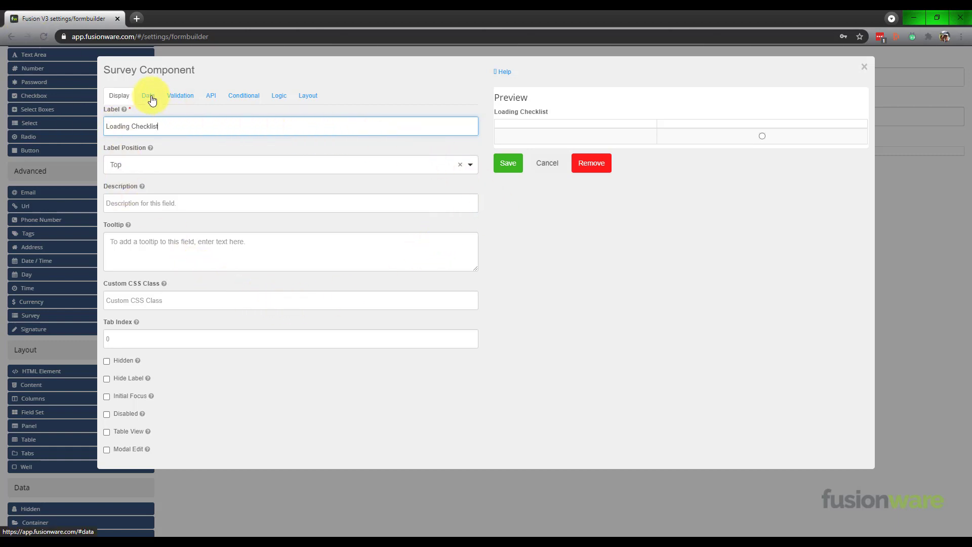
- Define "Yes" and "No" as the answer values in the Loading Checklist survey's data settings
click(151, 98)
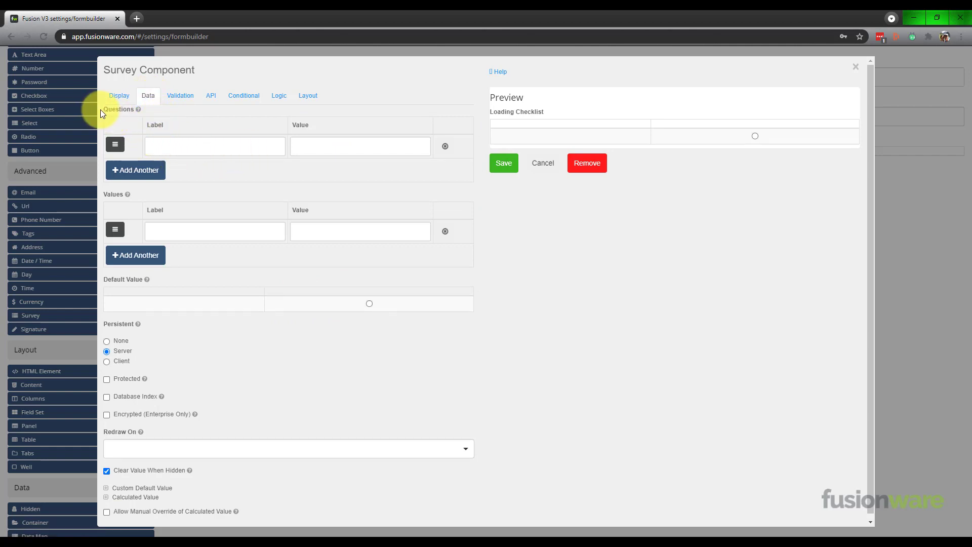
mouse_move(147, 112)
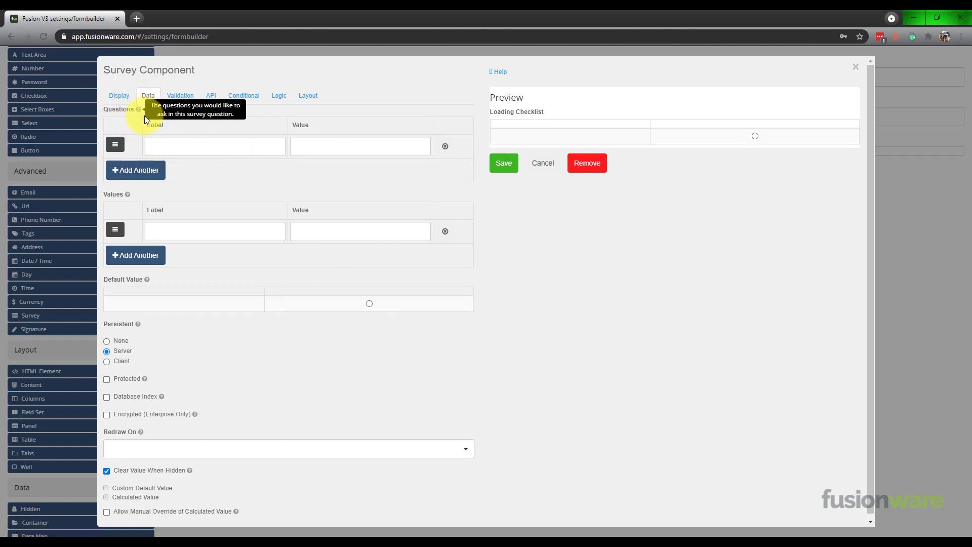
mouse_move(126, 195)
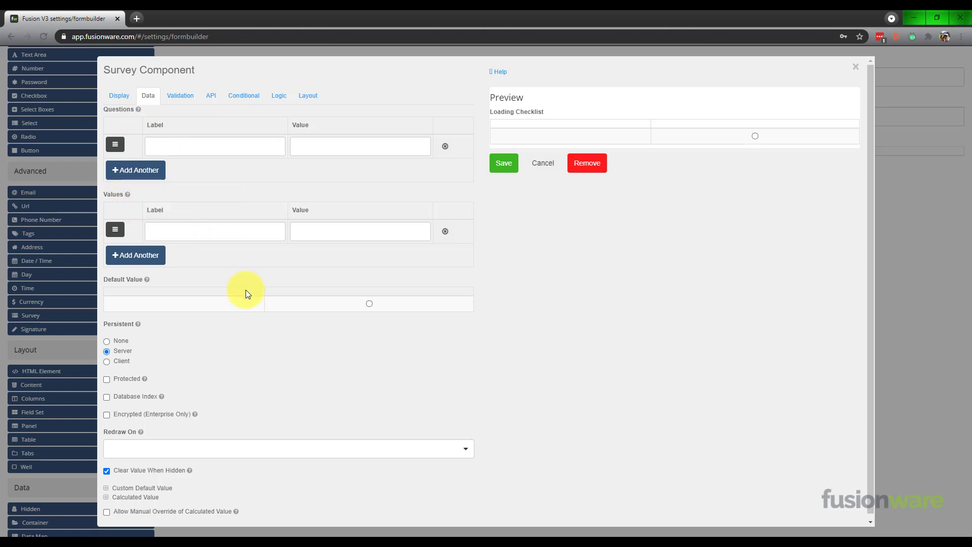
click(209, 233)
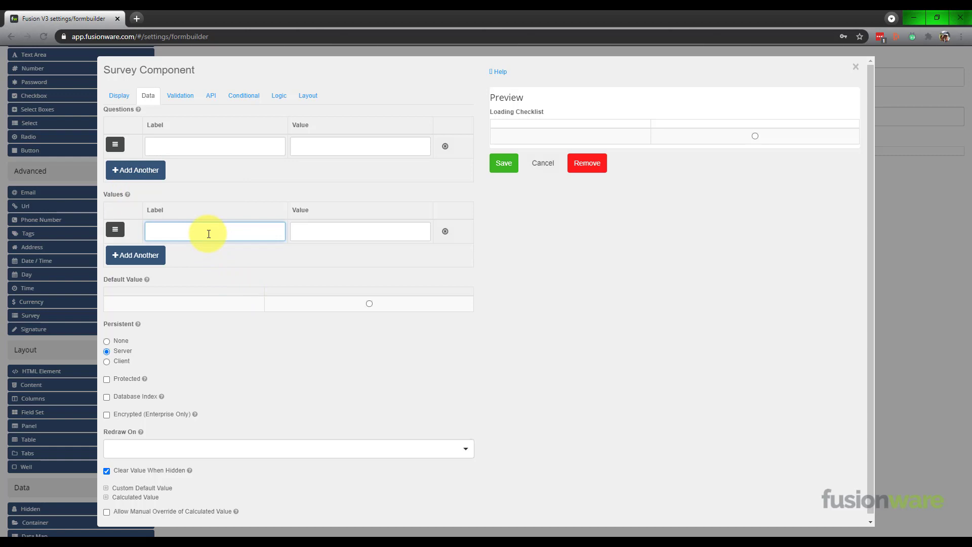
text(N)
text(Yes)
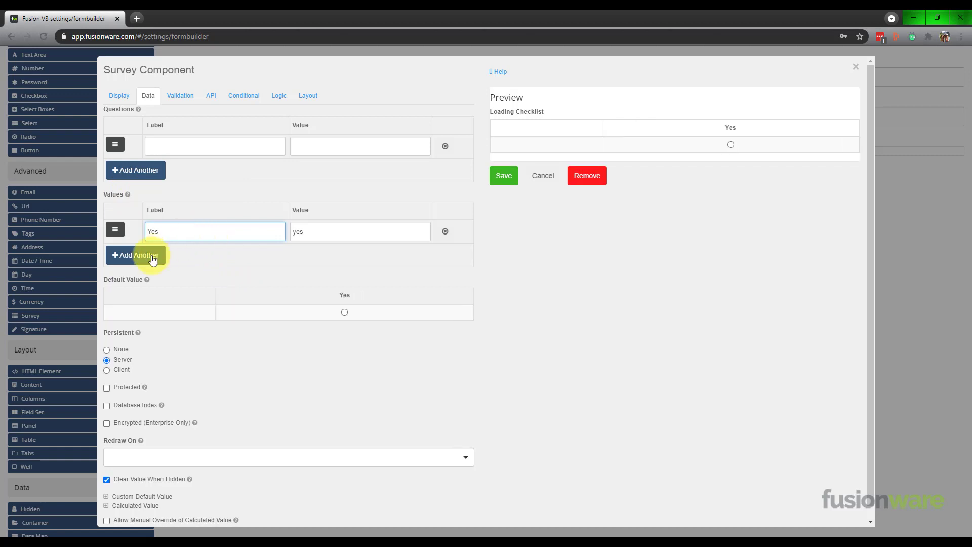
click(161, 255)
text(No)
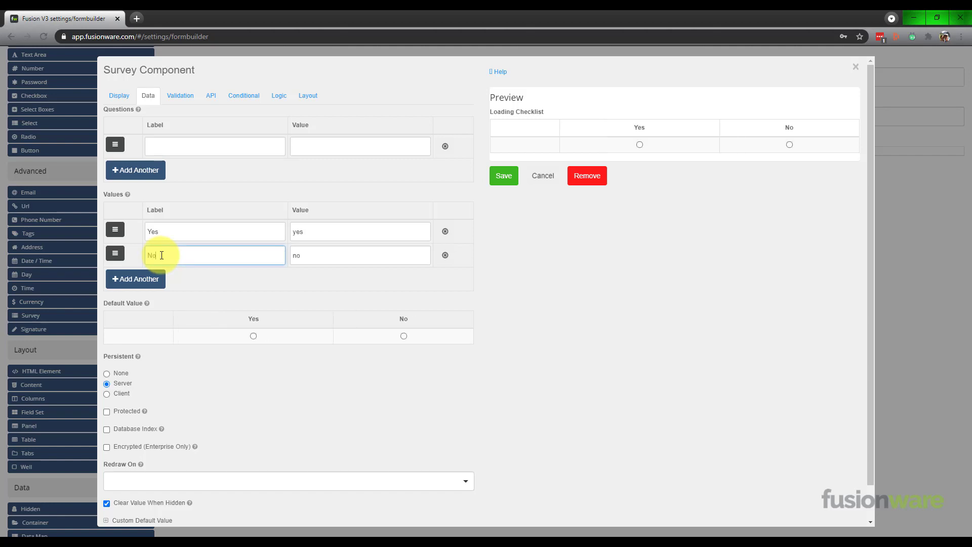
- Add "NA" as a third answer value in the Loading Checklist survey
click(137, 278)
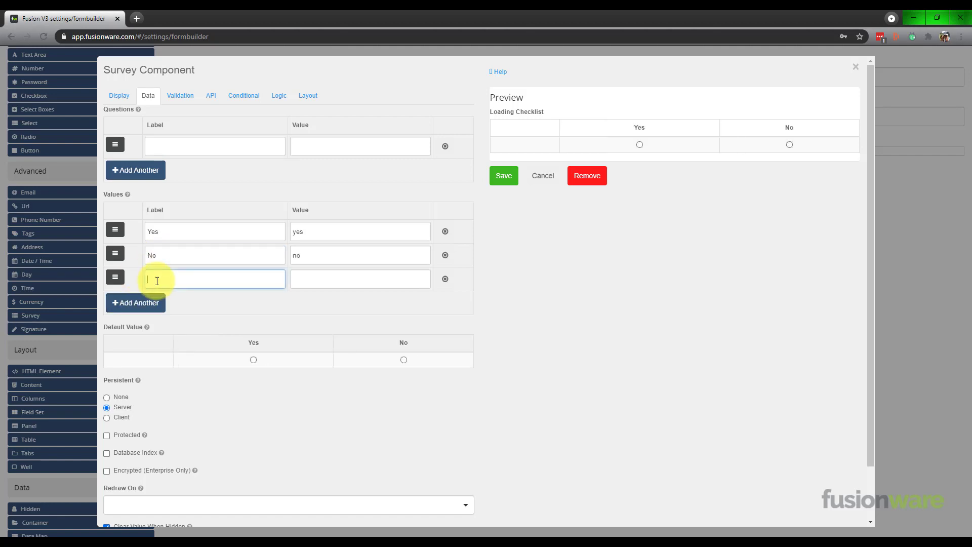
text(NA)
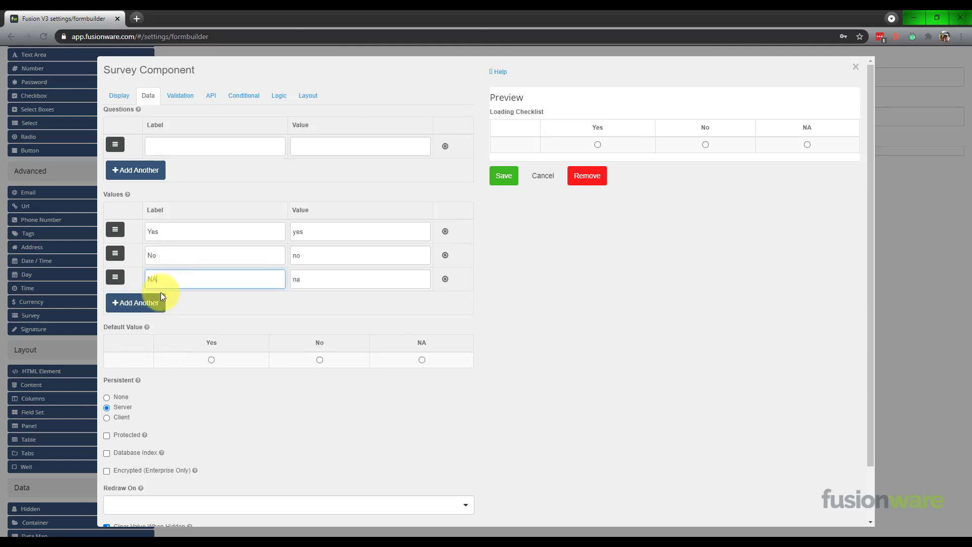
click(587, 294)
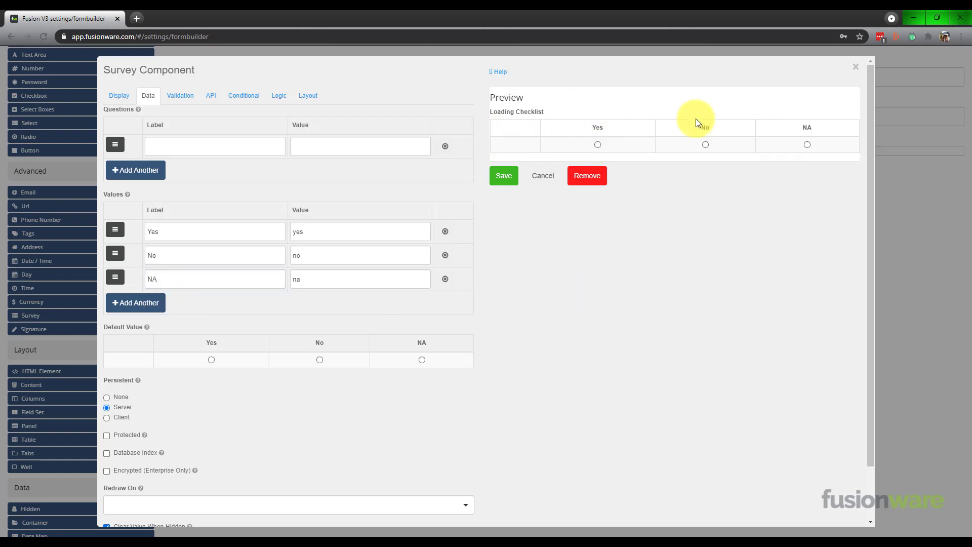
- Enter "Is the trailer clean" as the first question of the Loading Checklist survey
click(166, 144)
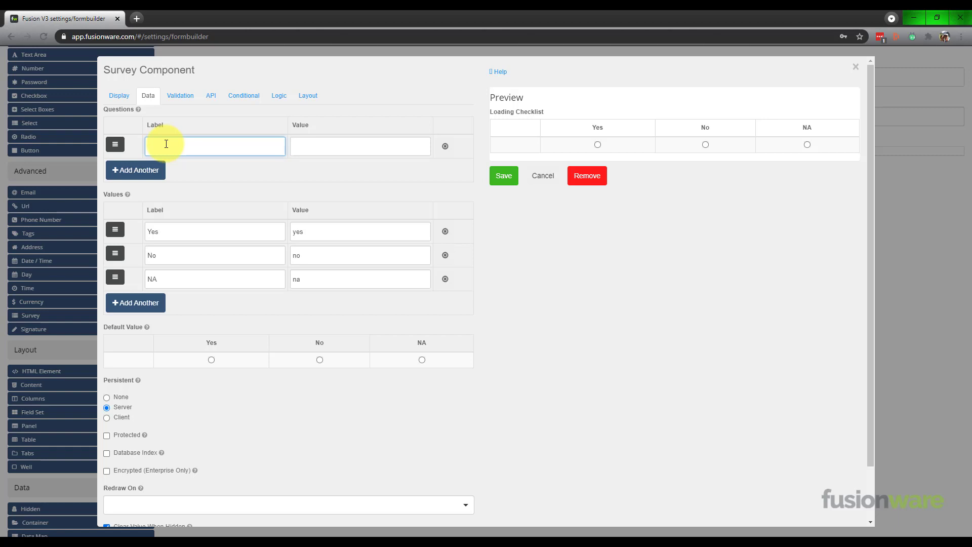
text(Is th)
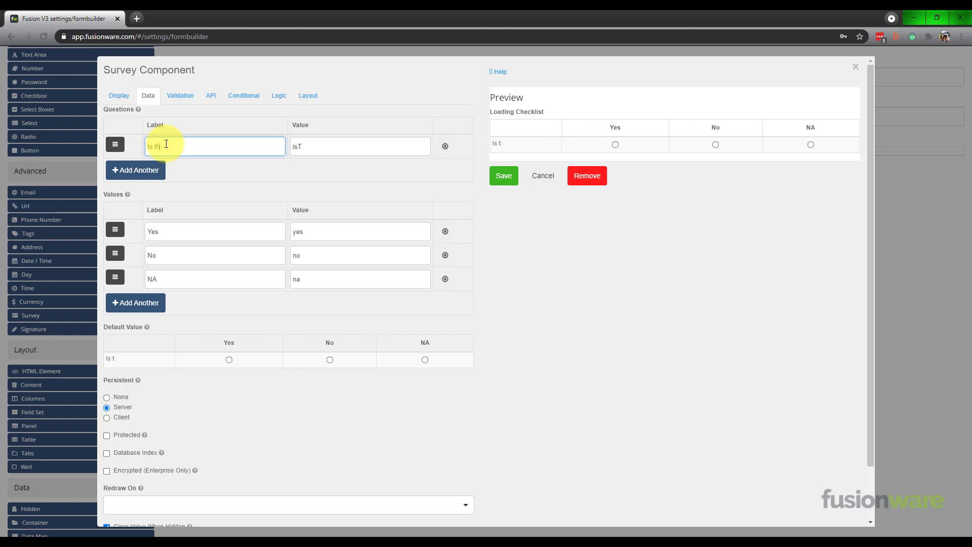
text(e trailer clean)
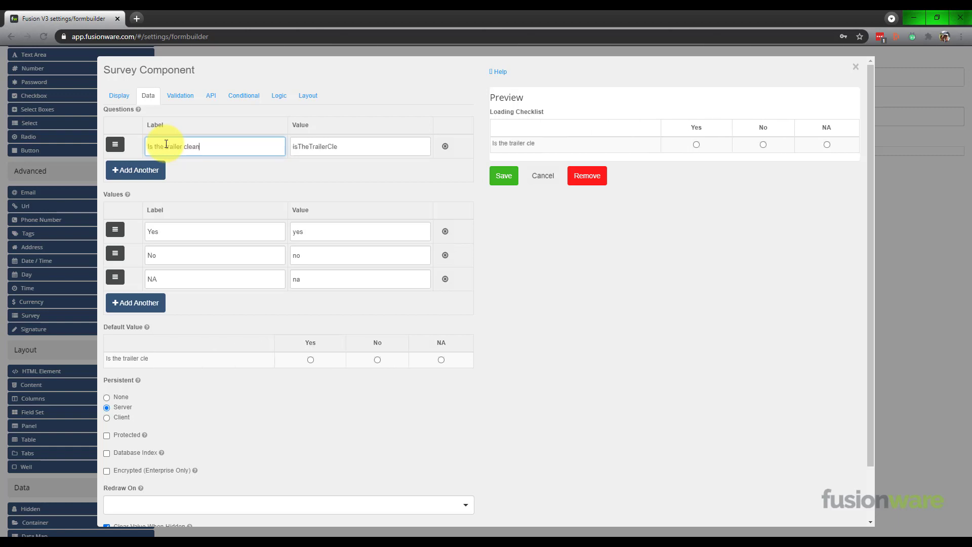
- Add a second survey question reading "Is the temp set between 35*-55*"
click(137, 168)
click(165, 174)
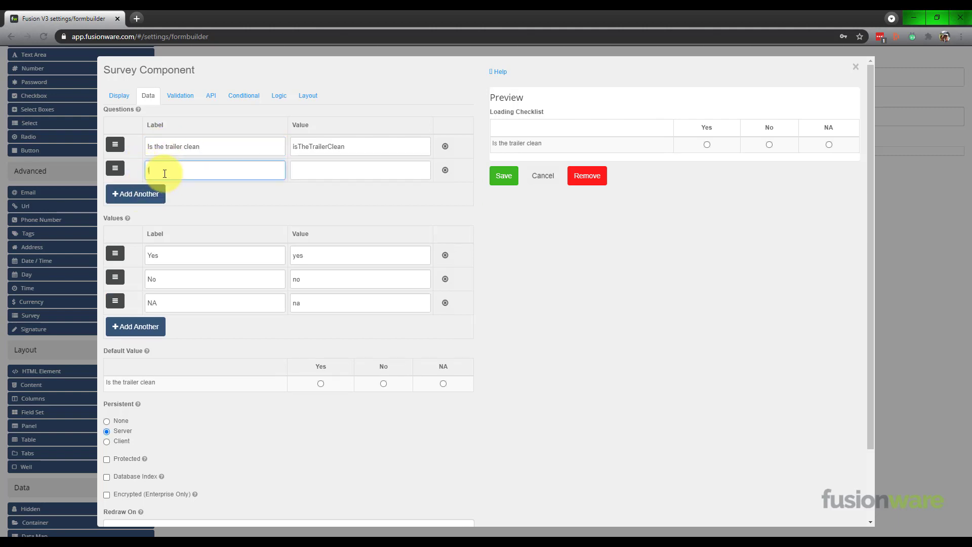
text(Is the temp)
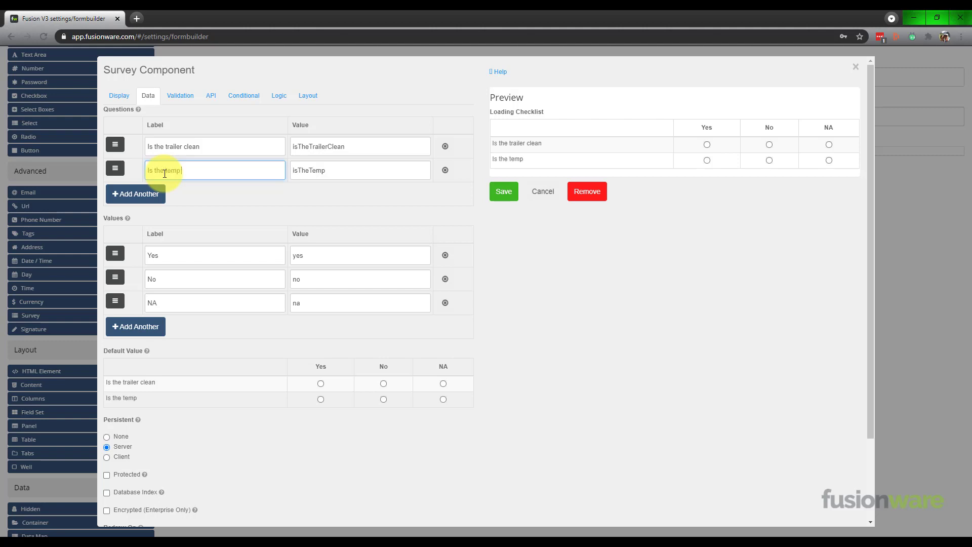
text( set between )
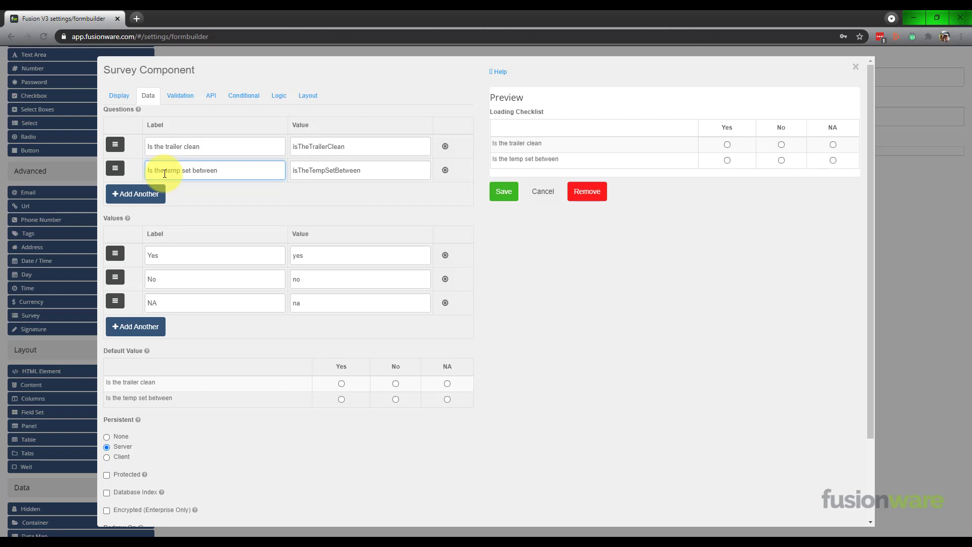
text(25)
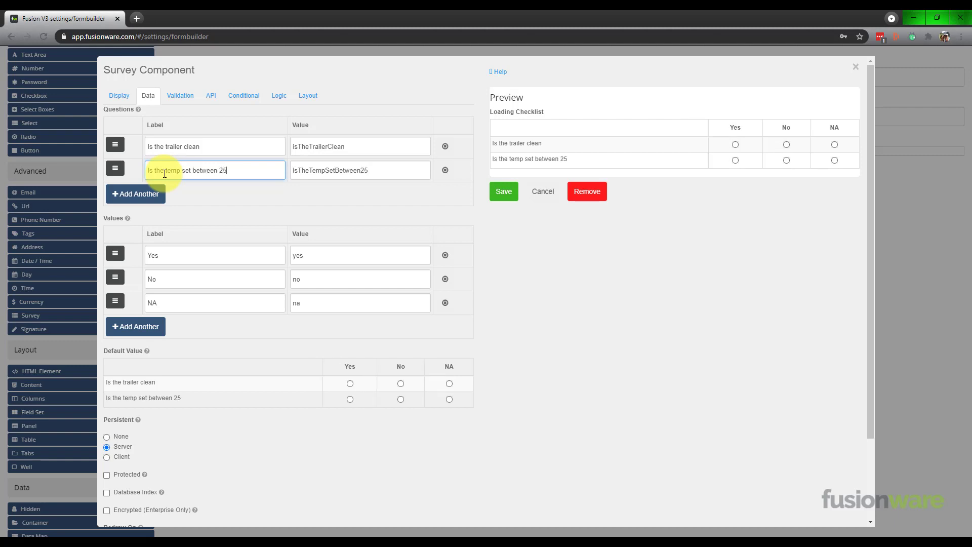
text(°-)
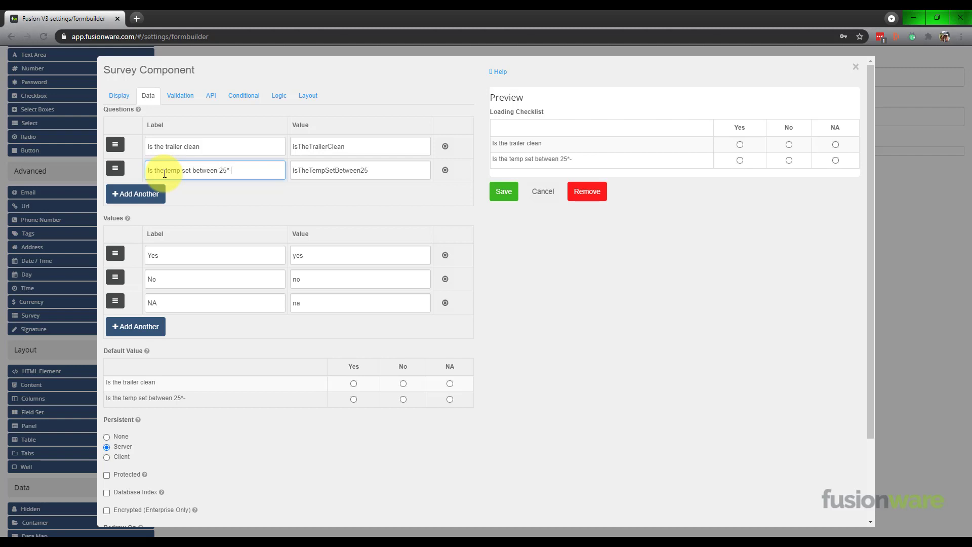
key(BackSpace)
text(35)
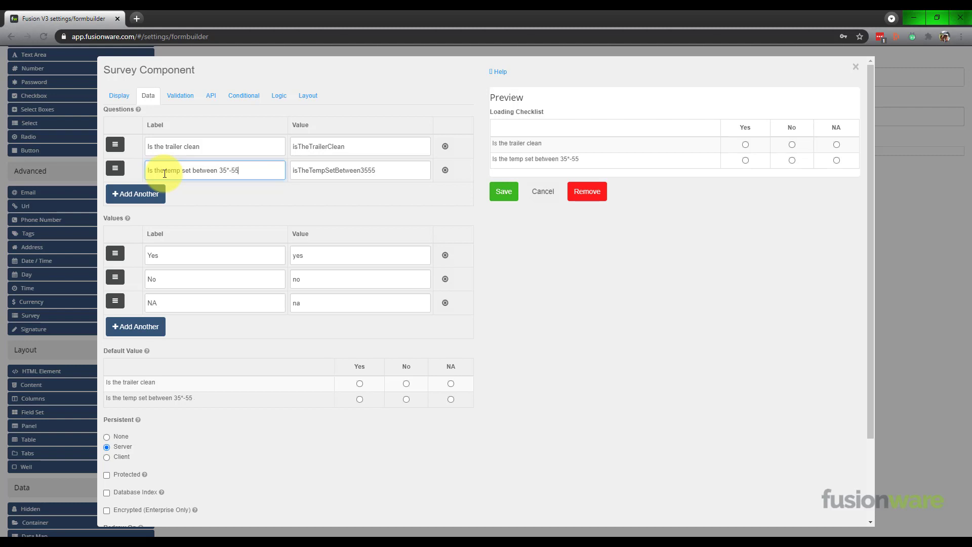
text(°-55°)
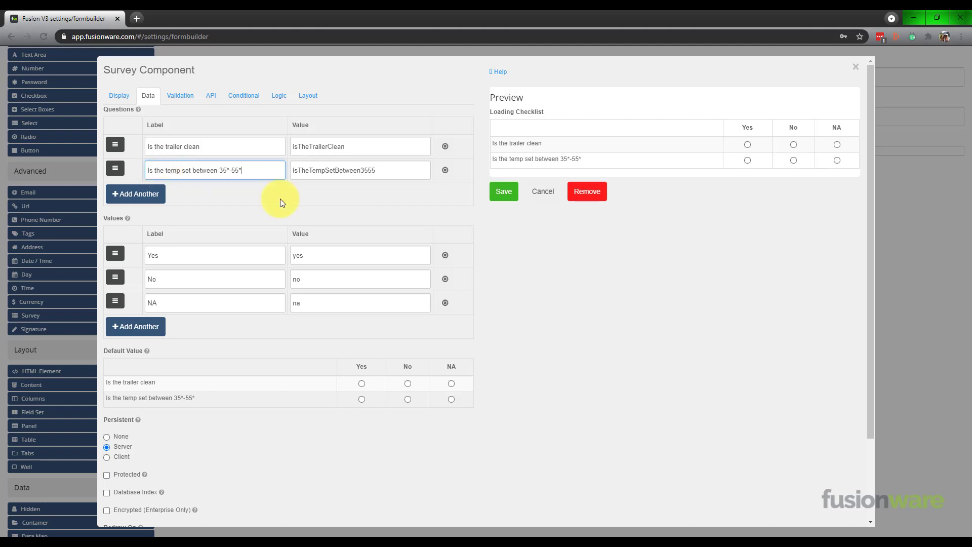
click(679, 330)
- Add a third survey question reading "Any damage to trailer (if yes provide pictures)" and save the survey component
click(156, 202)
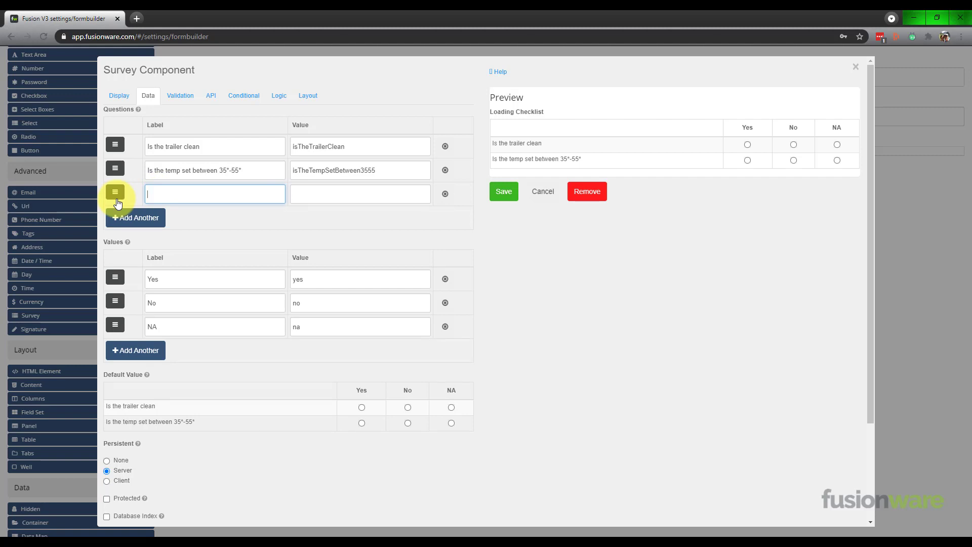
text(Any )
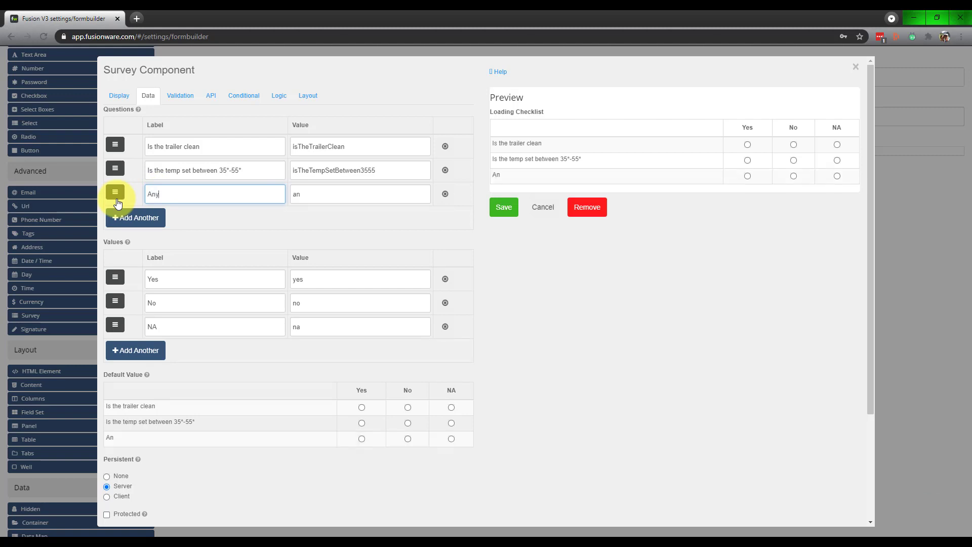
text(damage to trailer ()
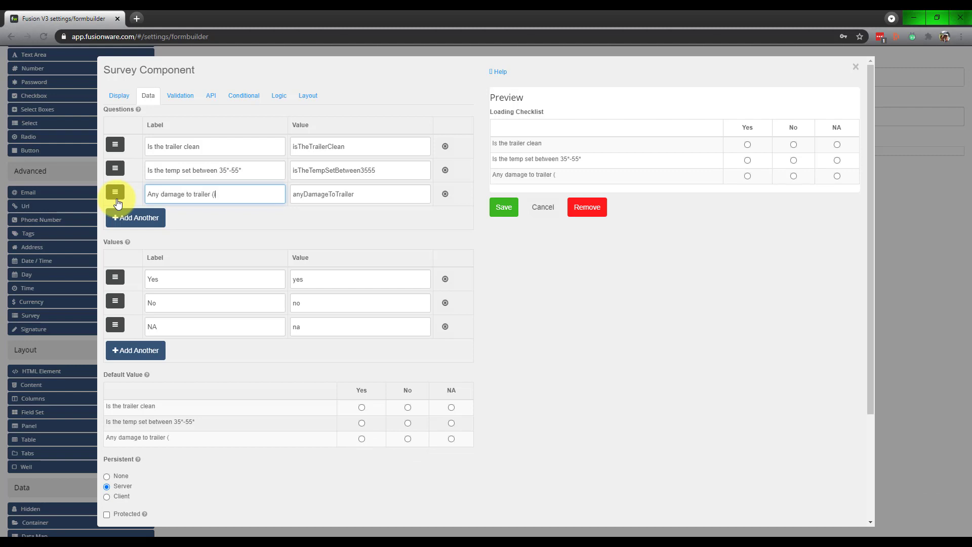
text(if yes provide picture)
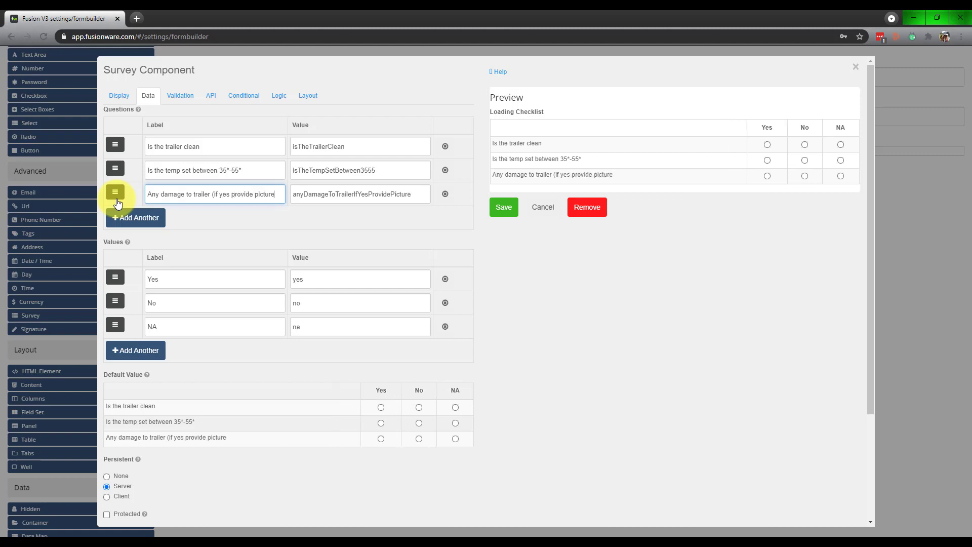
text(s))
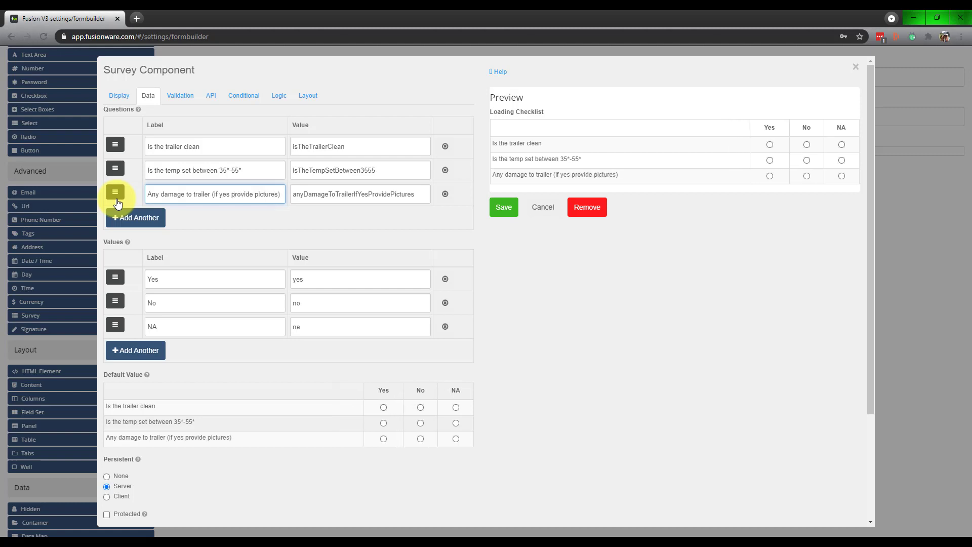
click(657, 289)
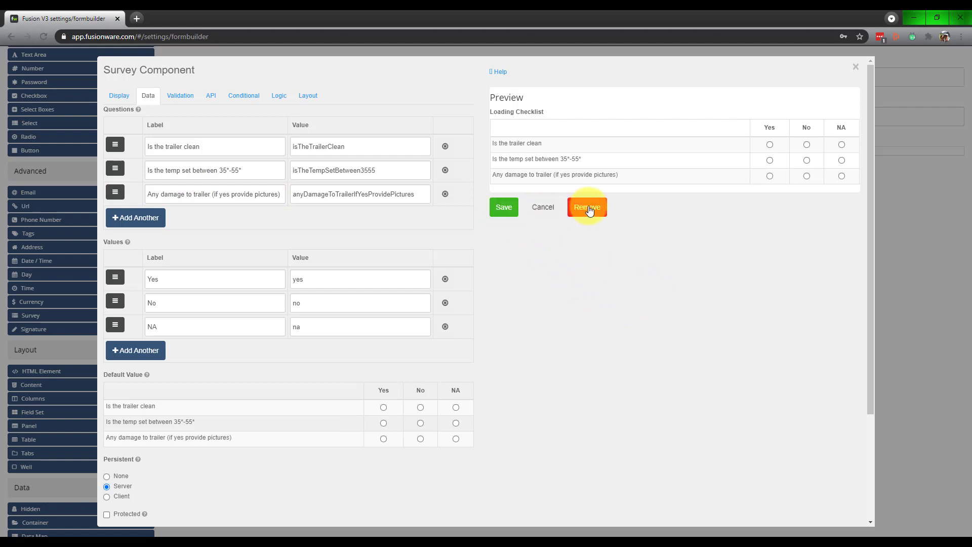
click(508, 208)
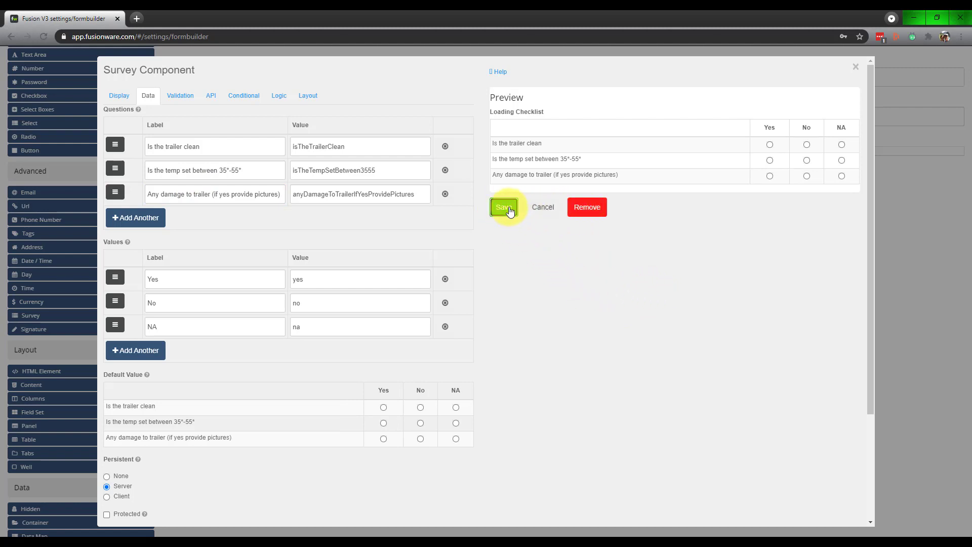
- Place a Data Grid component below the Loading Checklist survey, hide its label and save it
scroll(557, 306, up, 1)
scroll(558, 306, up, 2)
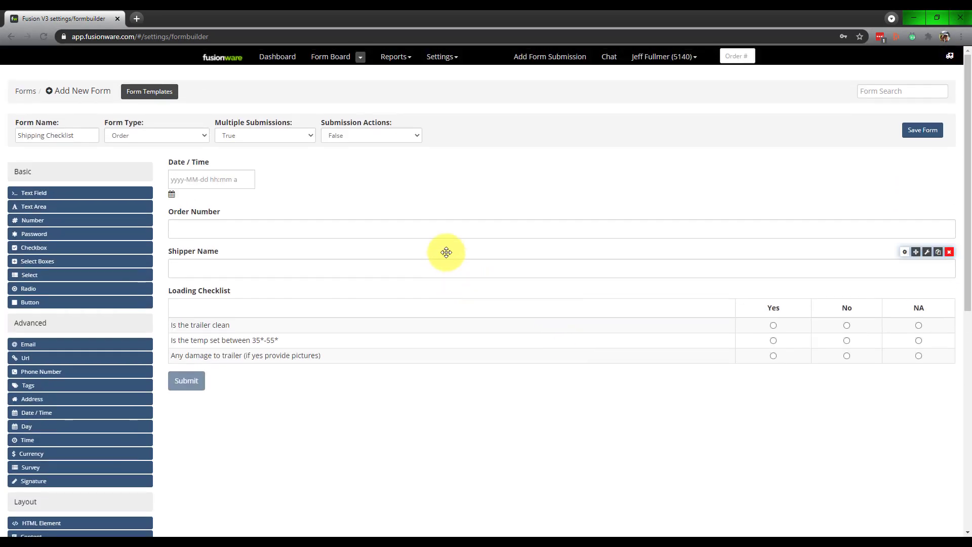
scroll(179, 393, down, 7)
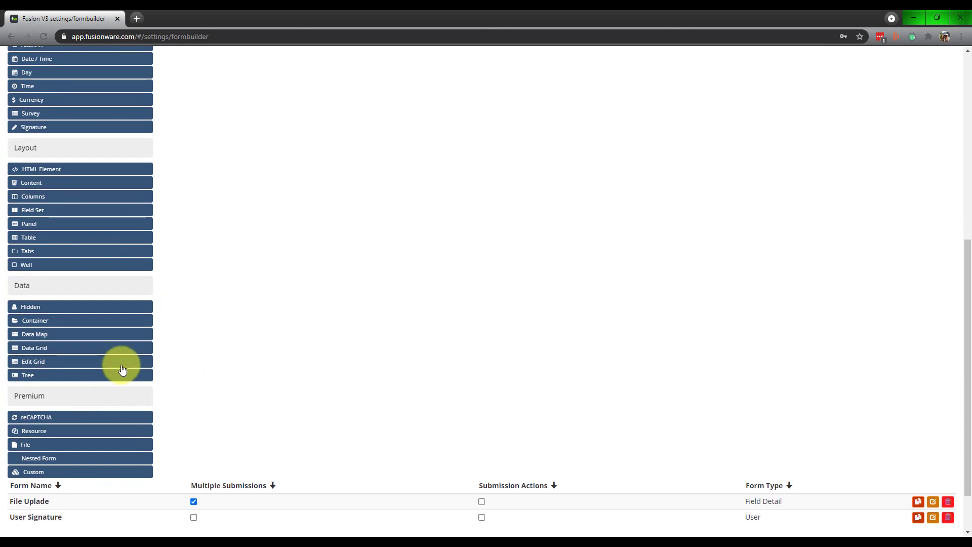
scroll(122, 372, up, 3)
drag(55, 502, 232, 173)
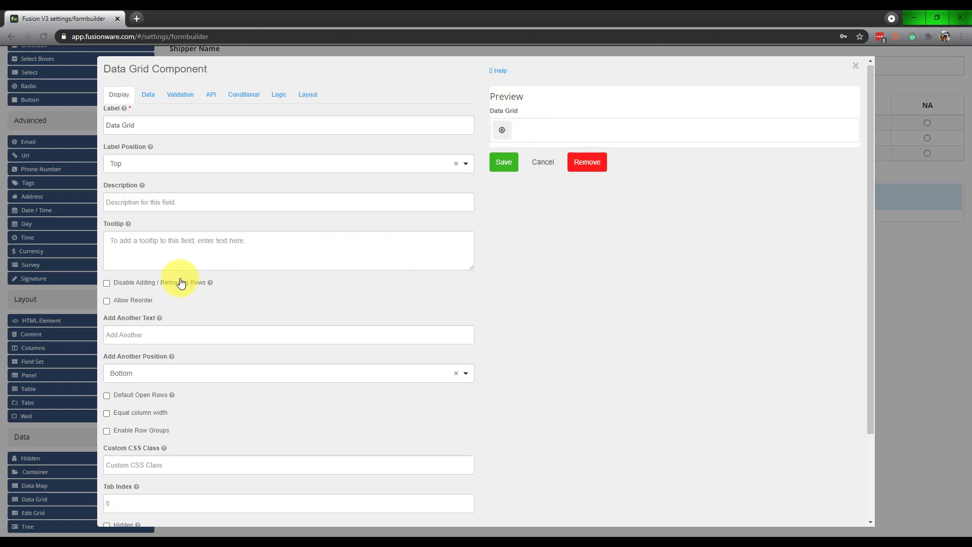
scroll(181, 284, down, 2)
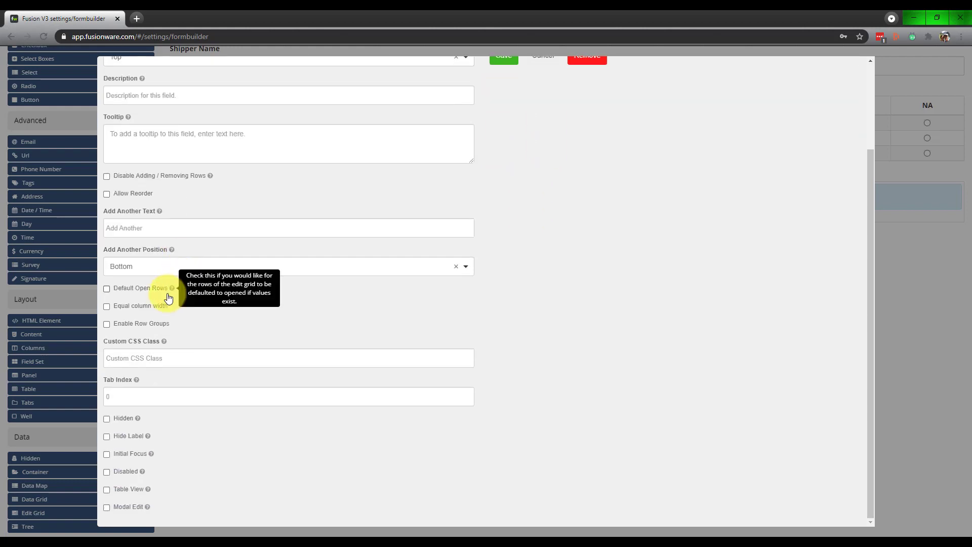
click(106, 438)
scroll(525, 125, up, 2)
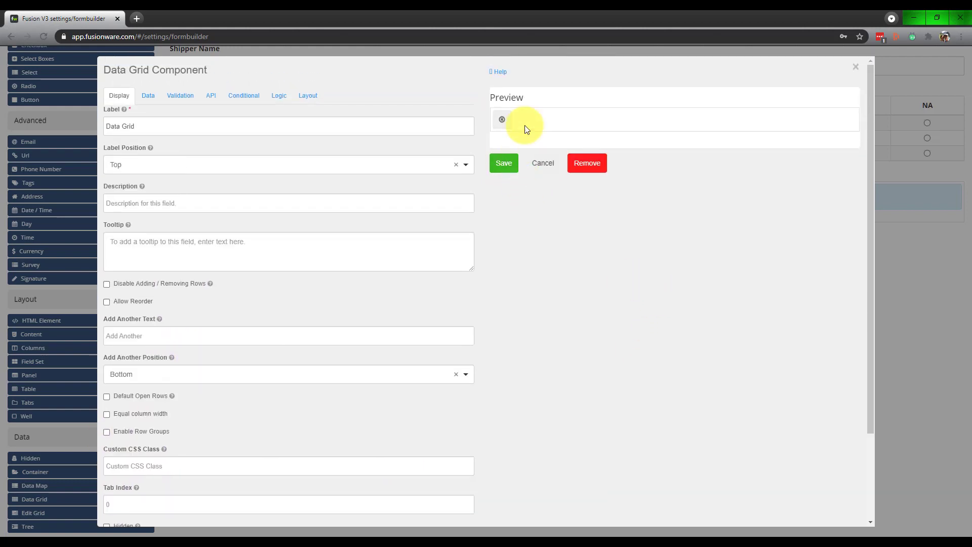
click(509, 158)
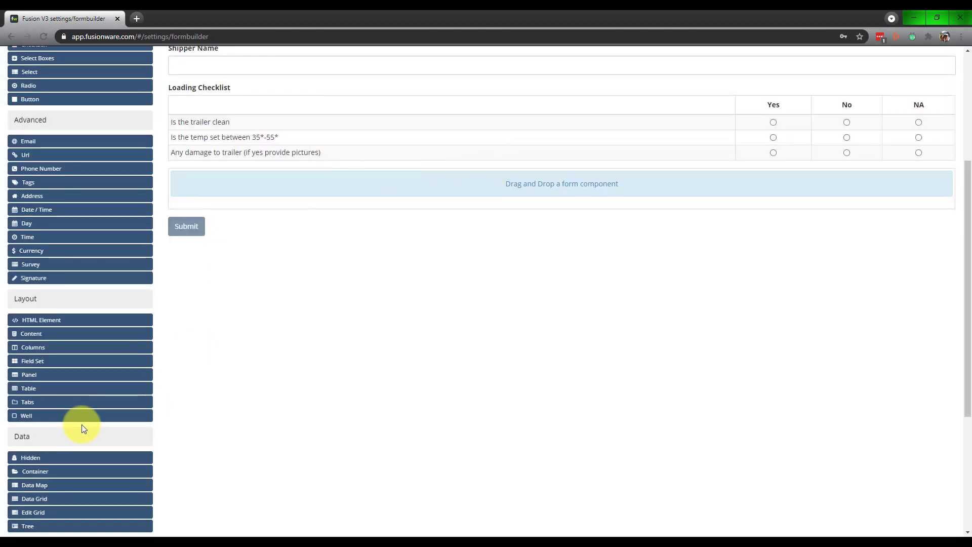
- Place a File component inside the data grid and label it "Damage Pictures"
scroll(81, 424, down, 3)
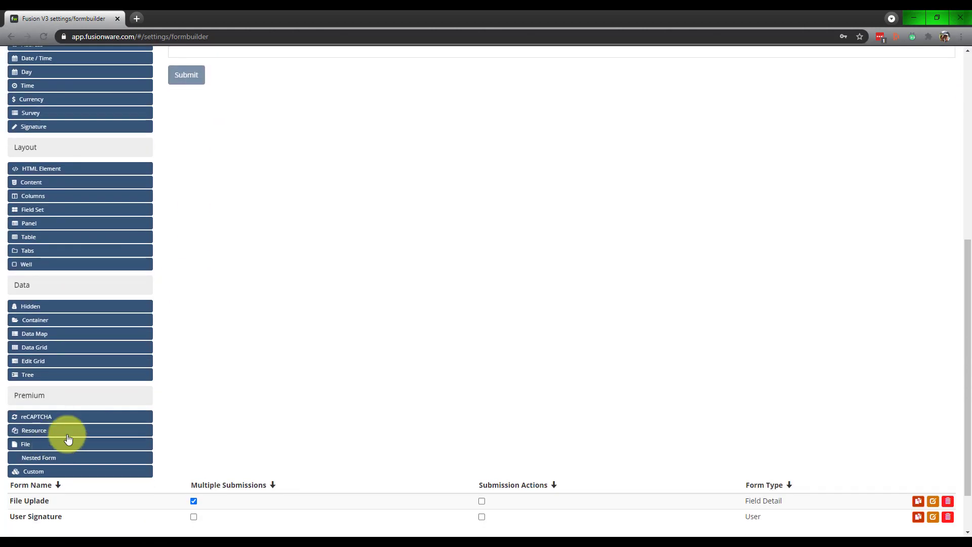
drag(68, 438, 299, 188)
scroll(310, 146, up, 3)
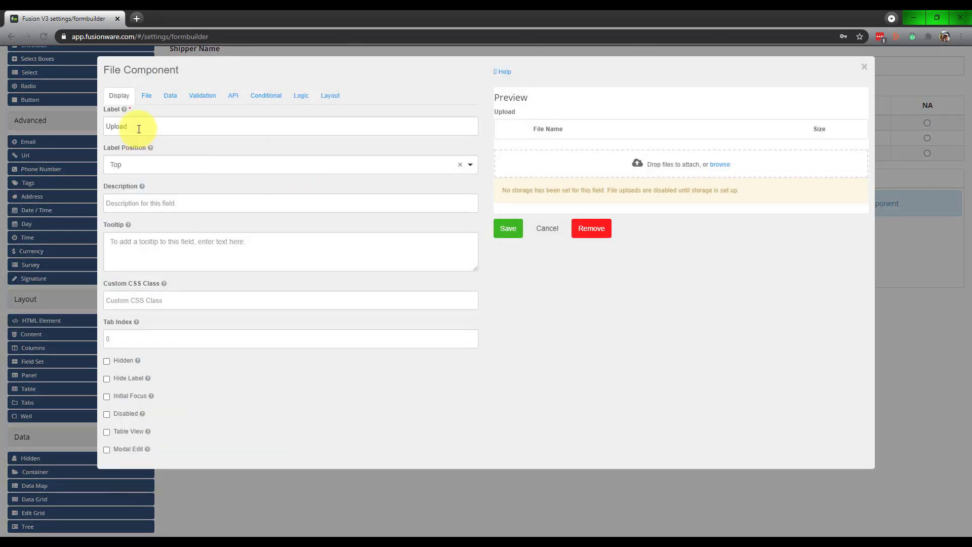
drag(136, 125, 70, 124)
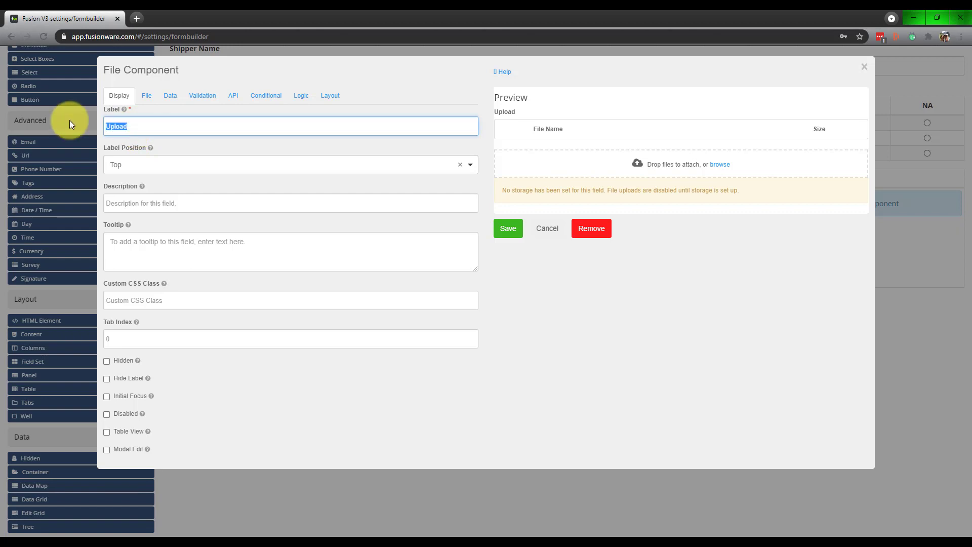
text(Damage Pictures)
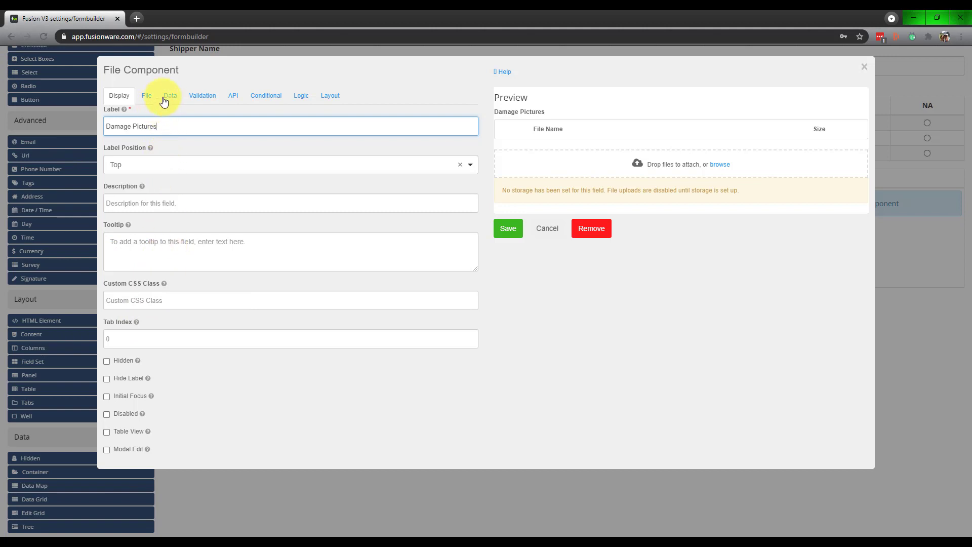
- Set the Damage Pictures file component's storage to Base64 and save the component
click(146, 95)
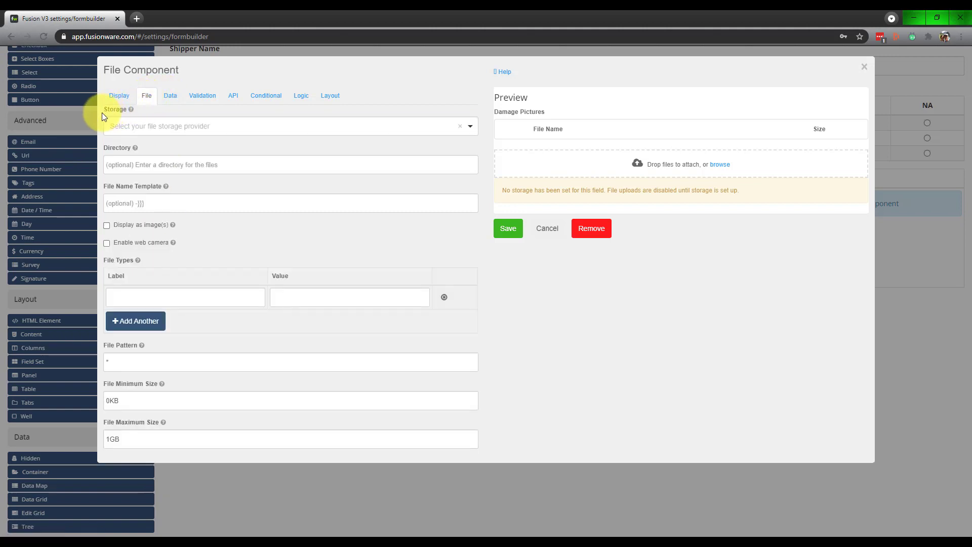
drag(503, 190, 746, 195)
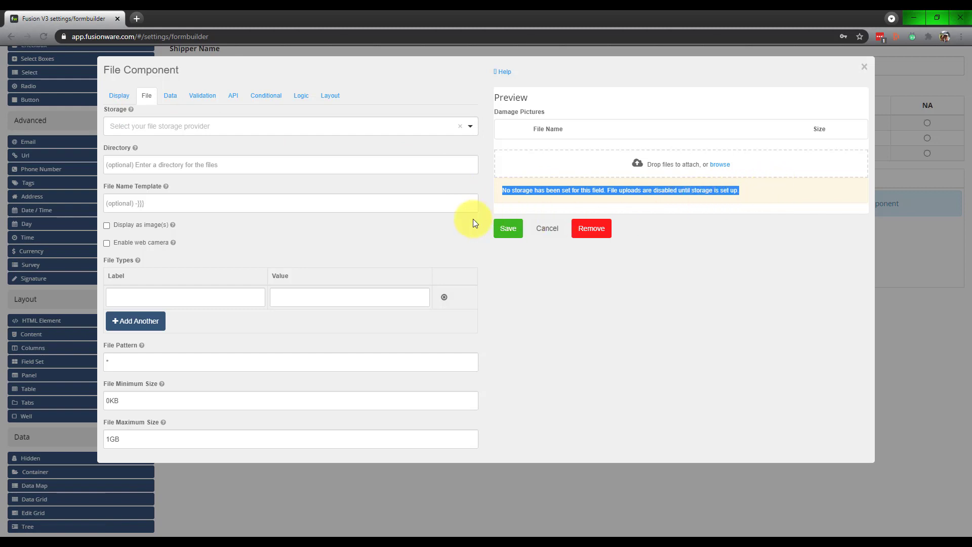
click(173, 129)
click(147, 169)
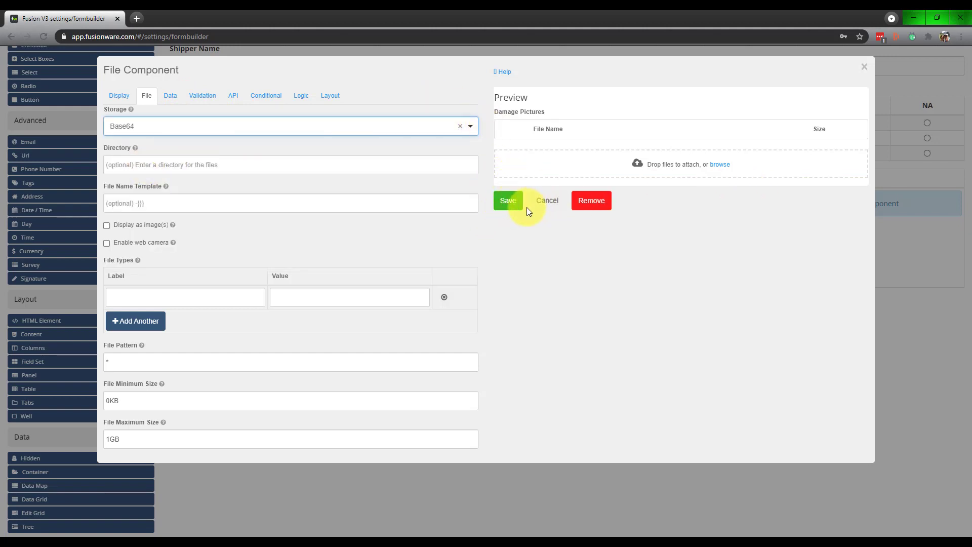
click(506, 204)
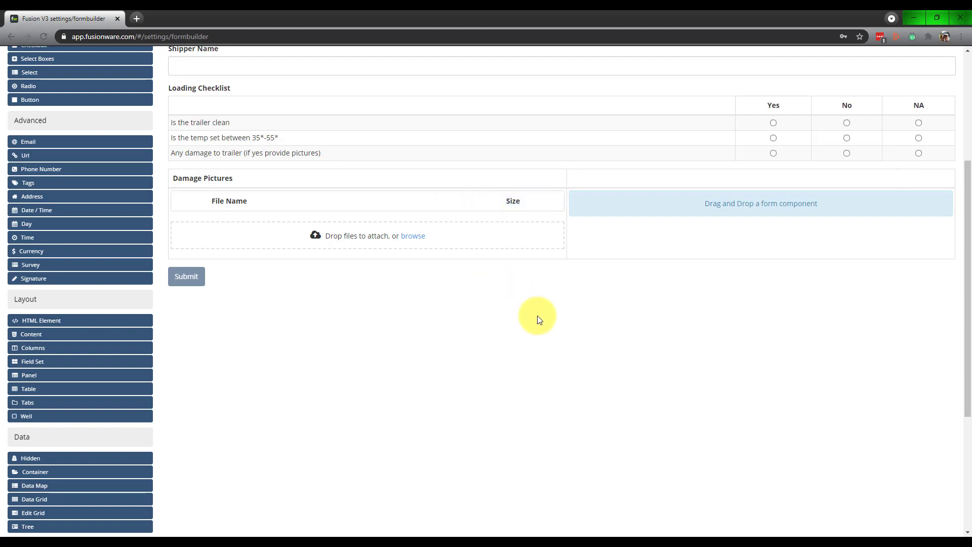
scroll(537, 318, up, 5)
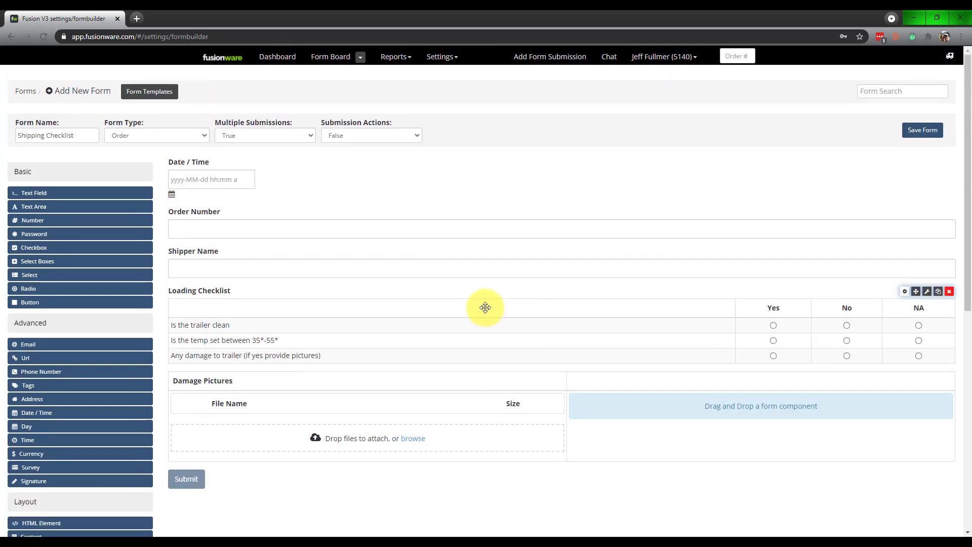
- Save the Shipping Checklist form and open the last listed order from the Order Board
click(920, 135)
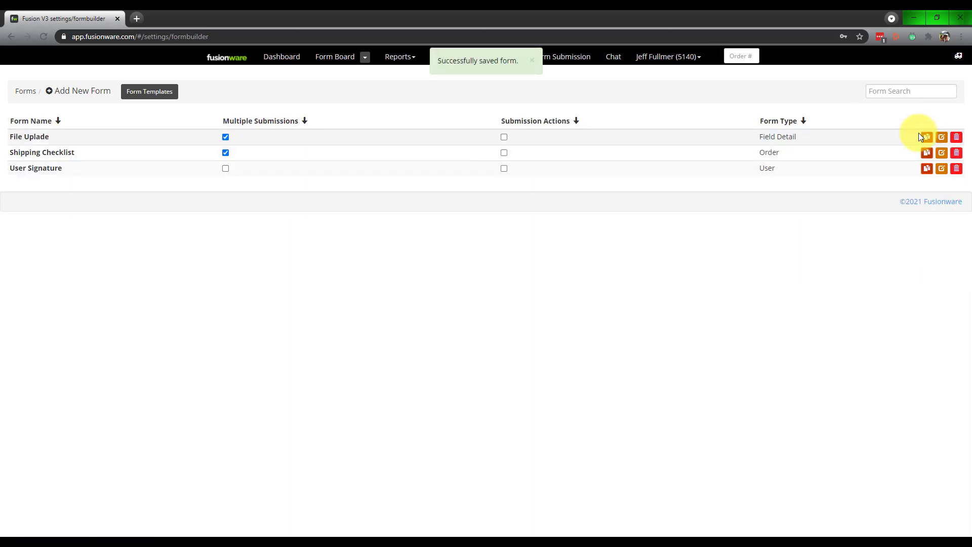
click(365, 57)
click(361, 90)
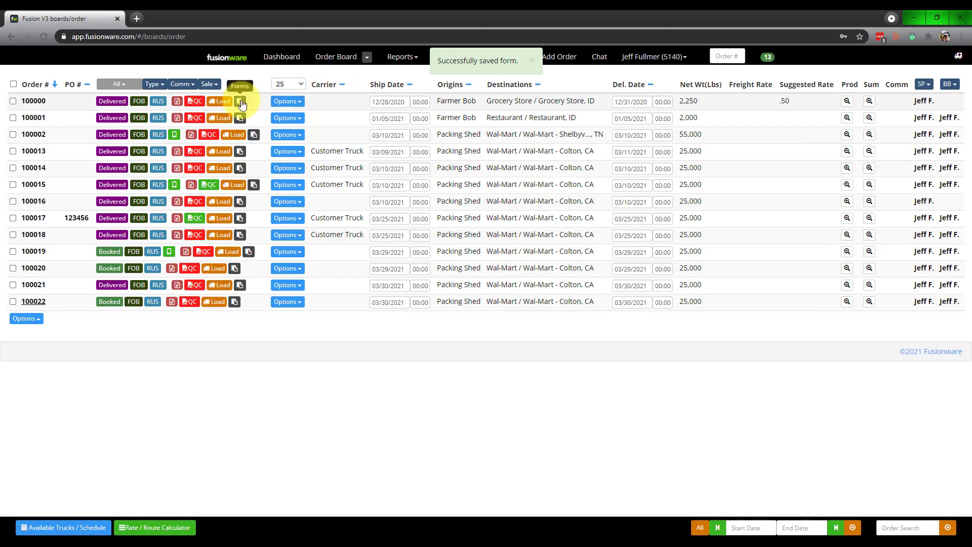
click(38, 304)
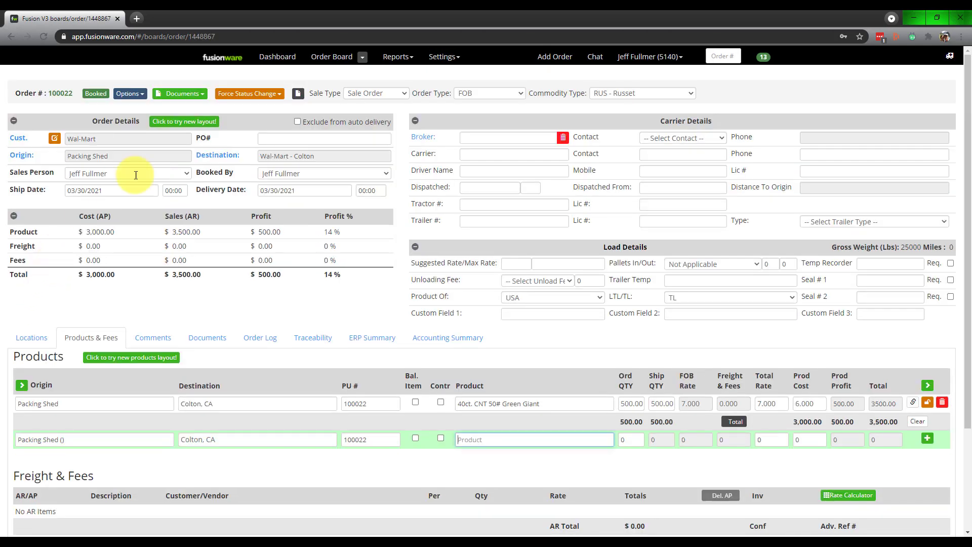
- Go to the Shipping Board and view the last order's Truck Check-In & Load Out details
click(366, 60)
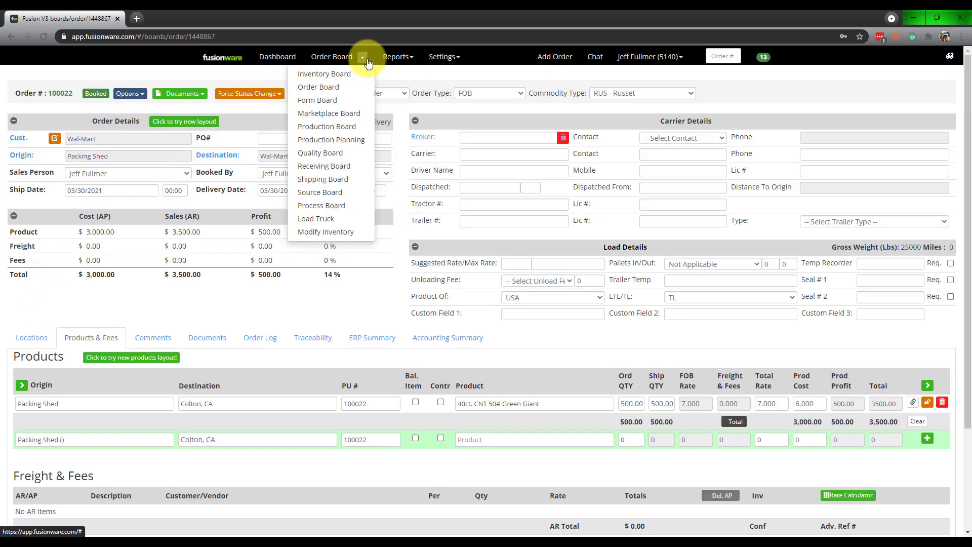
click(353, 180)
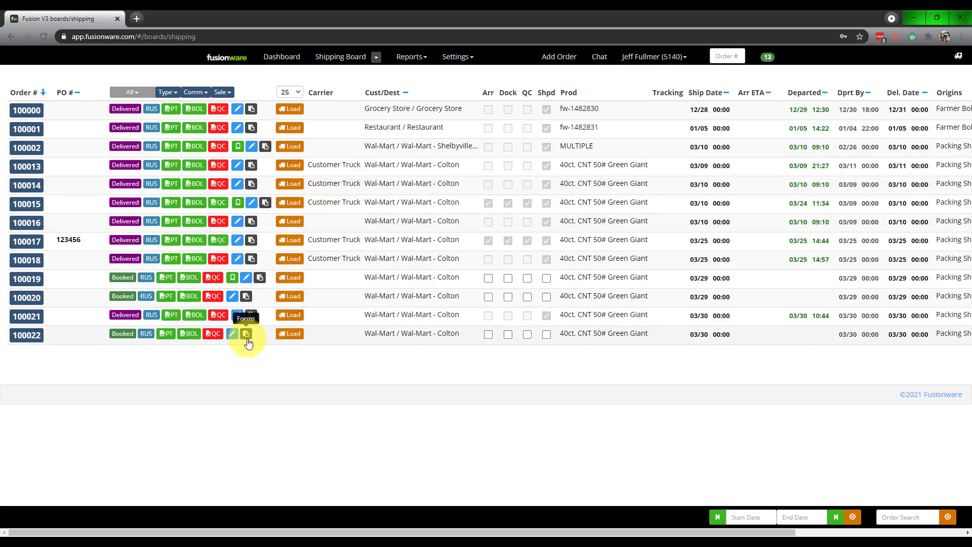
click(27, 340)
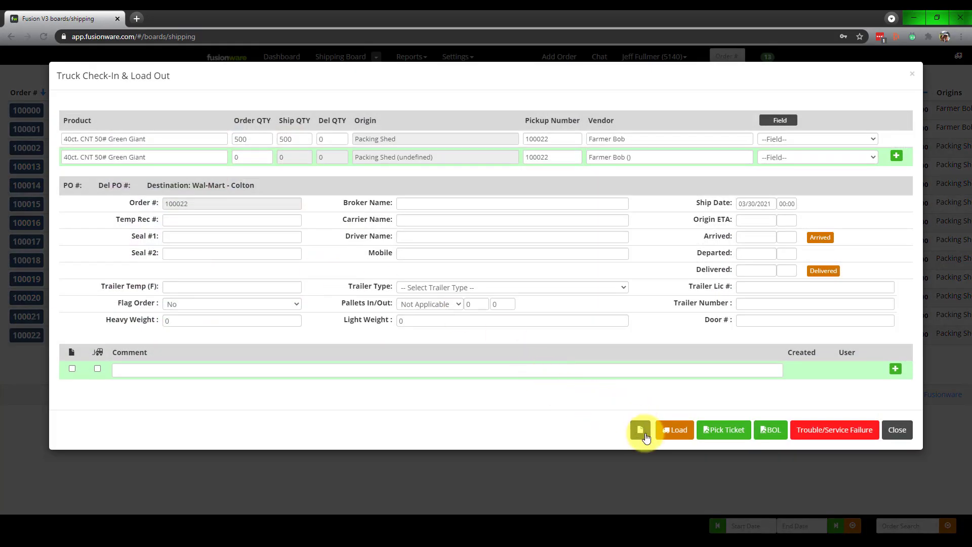
click(897, 430)
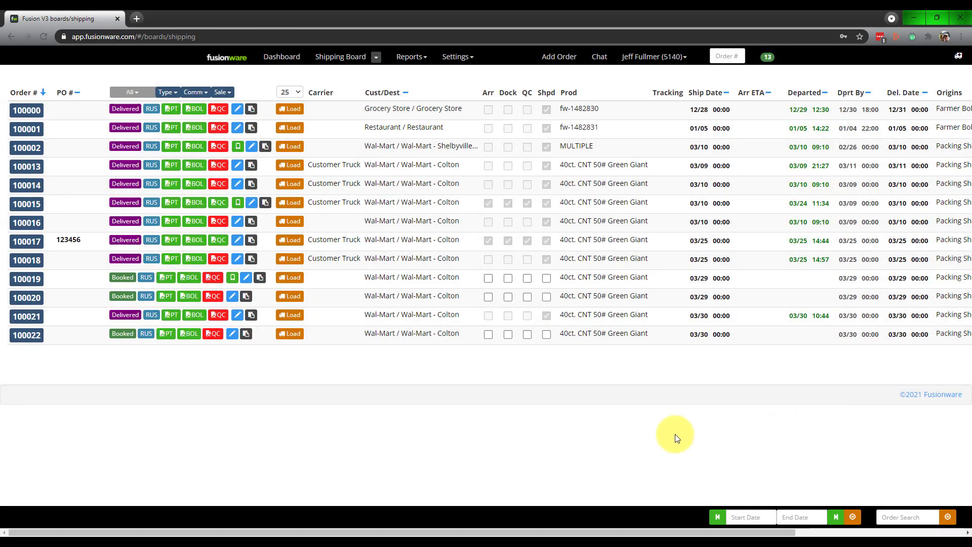
- Open the forms for the last order on the Shipping Board and select the Shipping Checklist inspection form
click(246, 338)
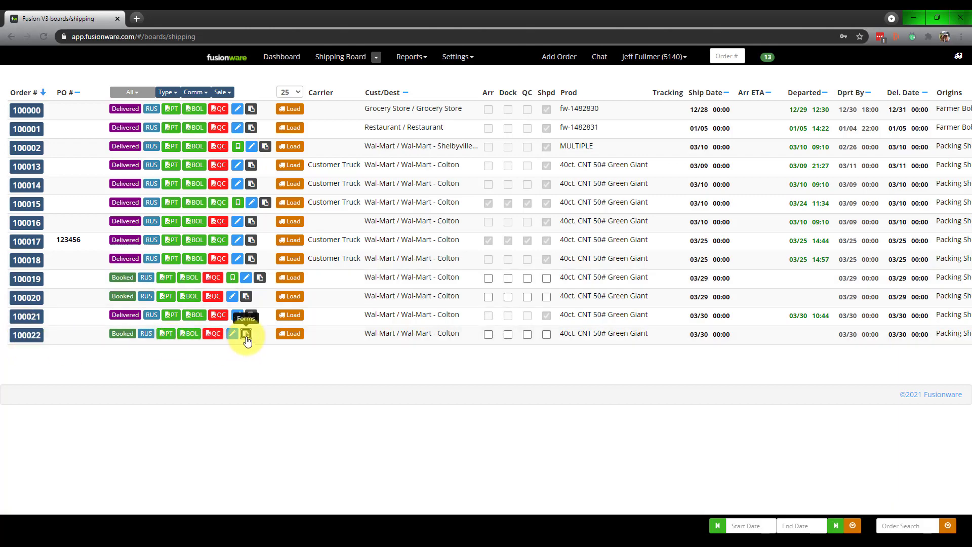
click(194, 122)
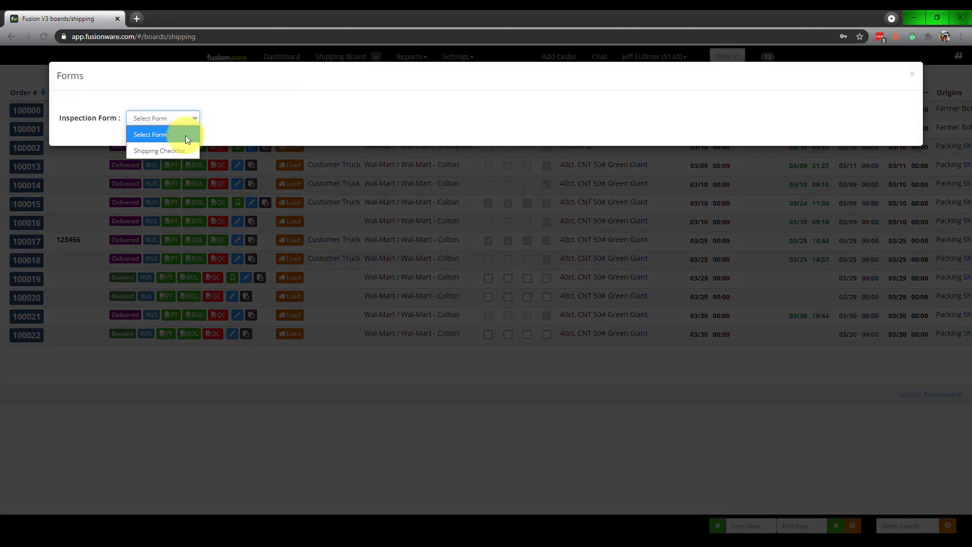
click(187, 151)
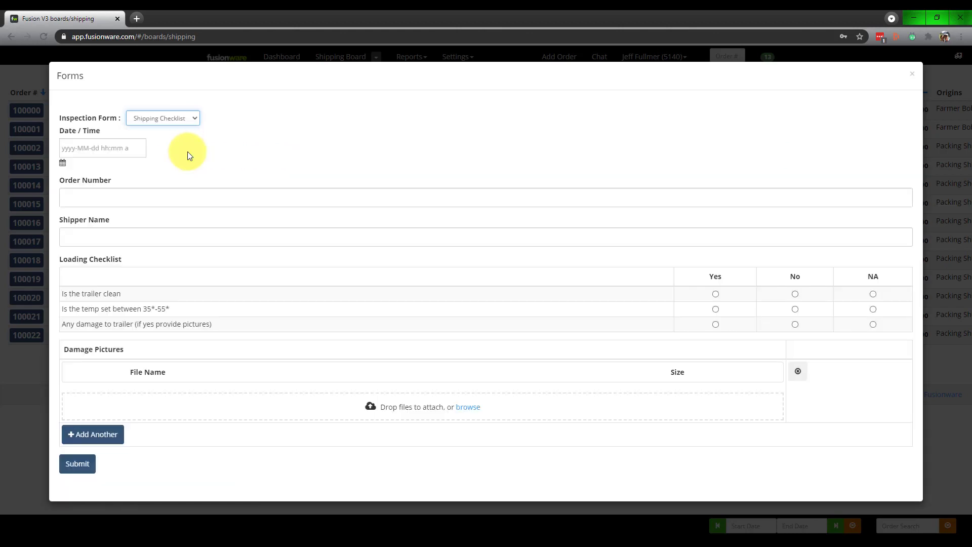
click(134, 146)
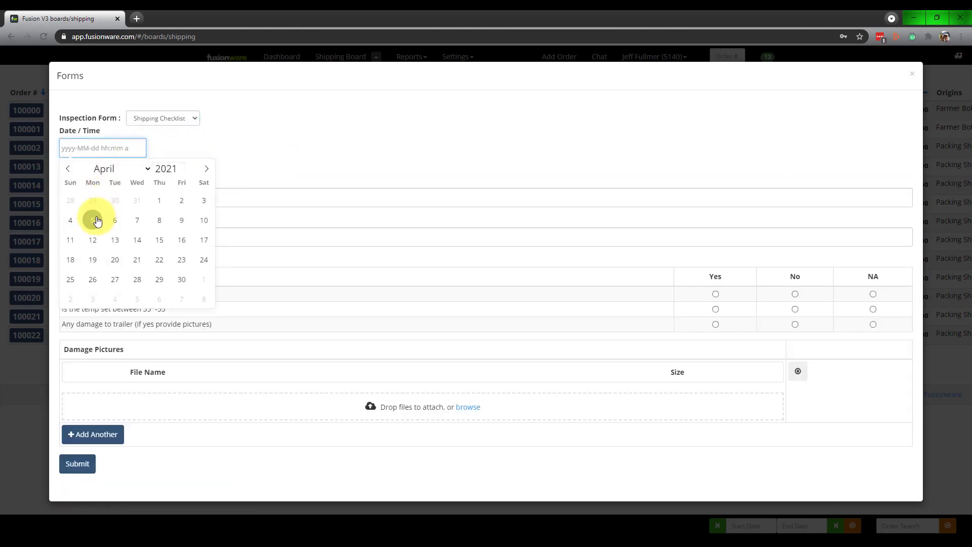
click(93, 223)
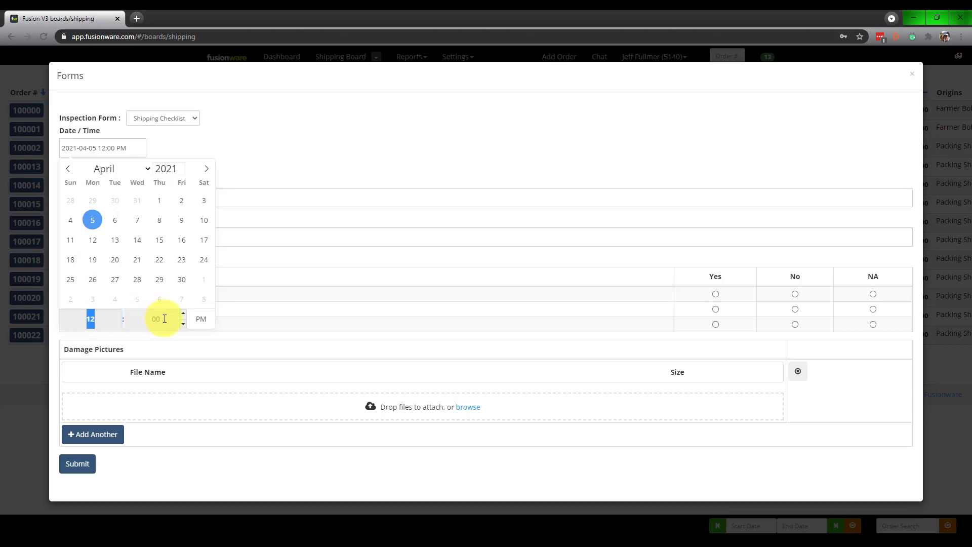
click(145, 318)
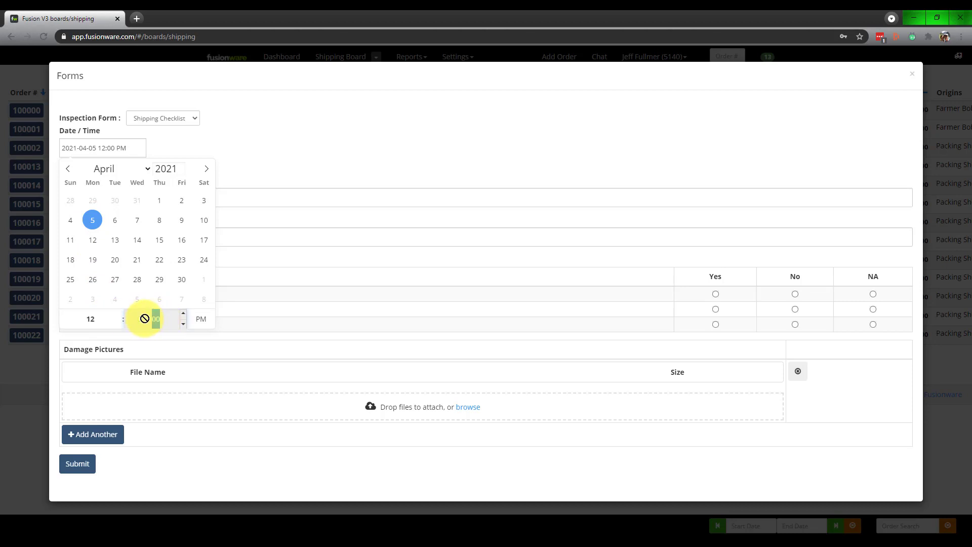
text(45)
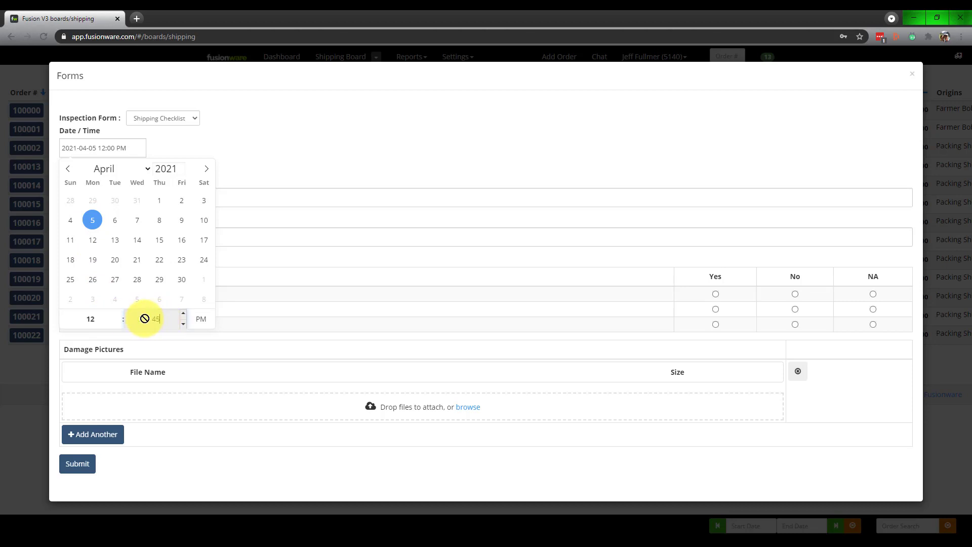
click(93, 221)
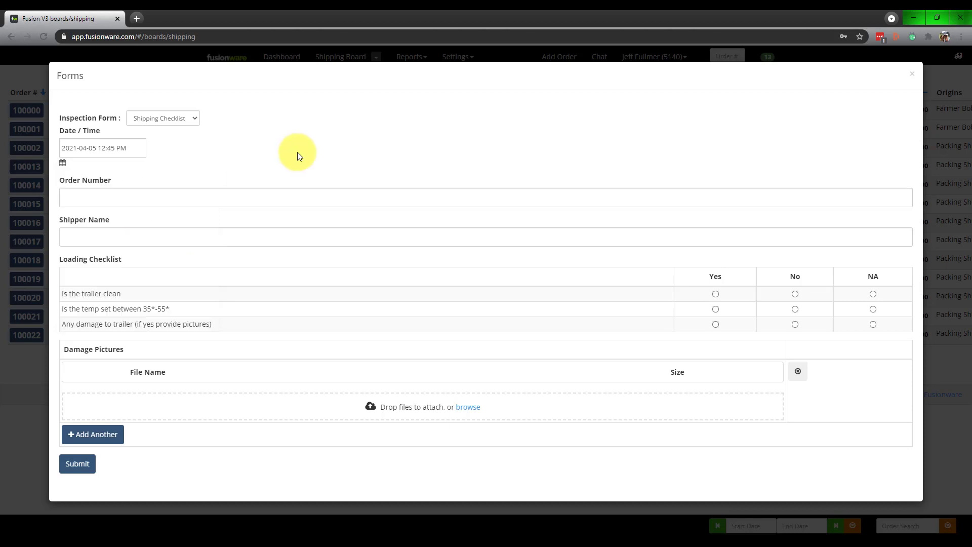
click(132, 195)
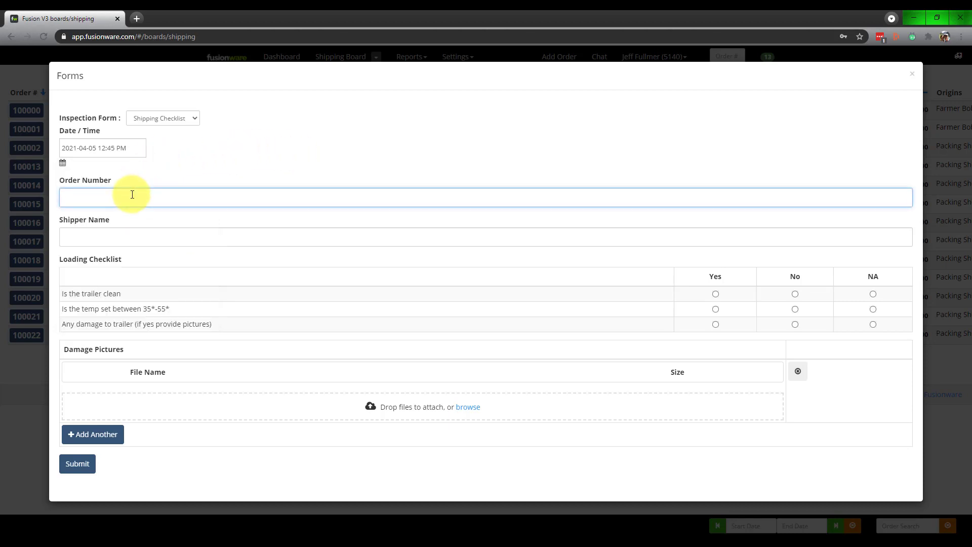
key(Tab)
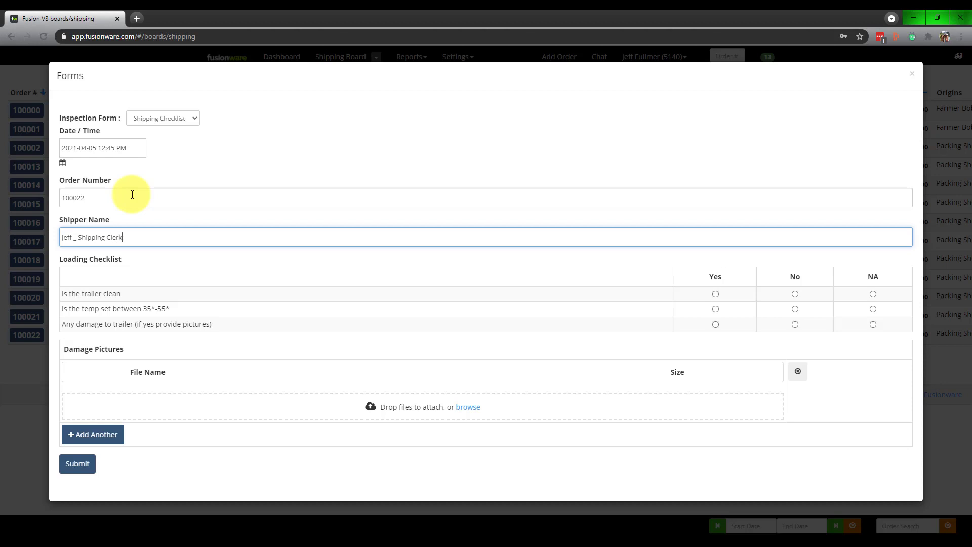
- Answer Yes to all three Loading Checklist questions and attach the trailer photo images.jpg under Damage Pictures
click(716, 293)
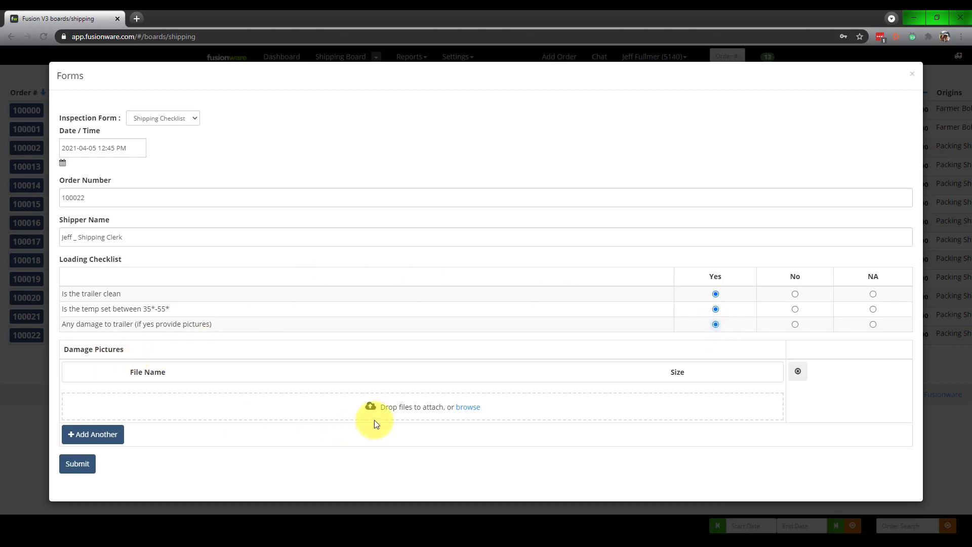
click(464, 413)
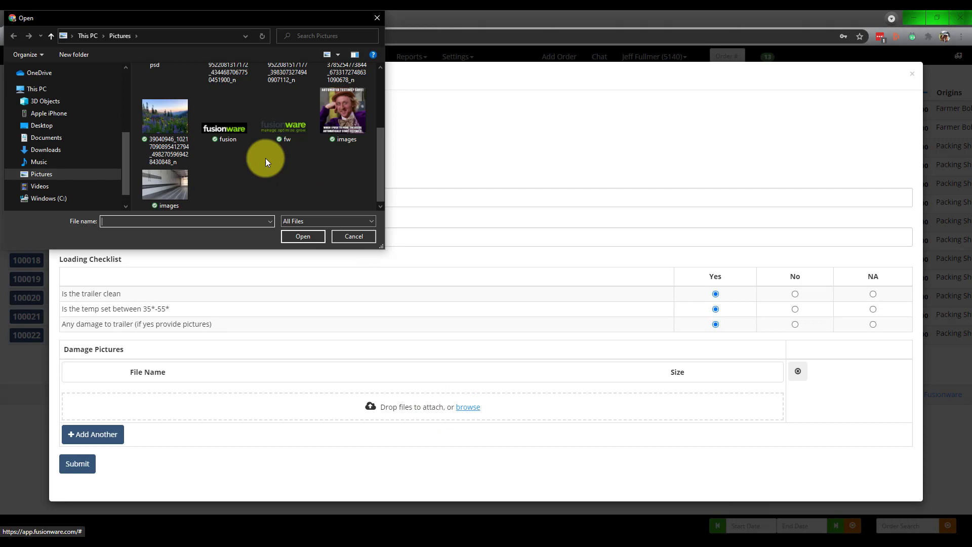
double_click(169, 179)
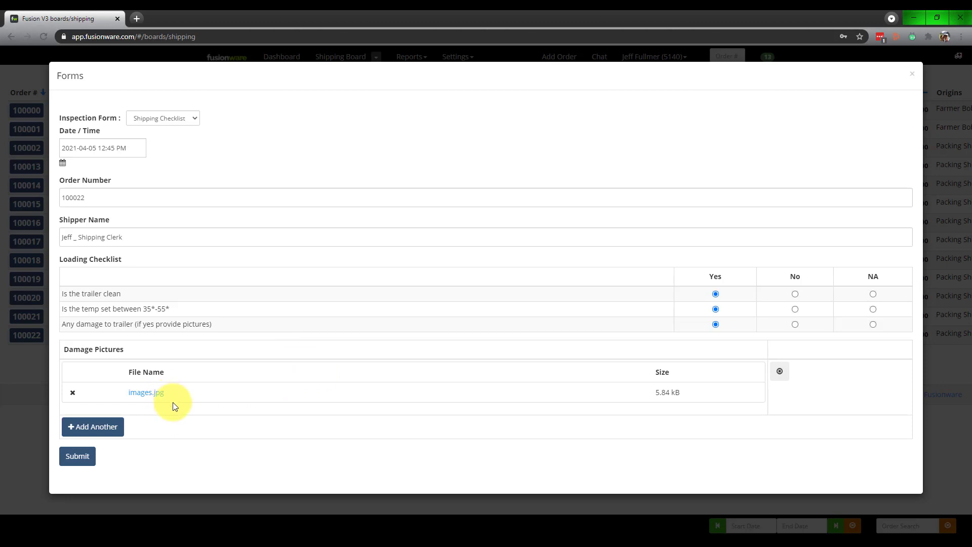
- Add a second Damage Pictures row with the file fusion.png and remove that row again
click(96, 428)
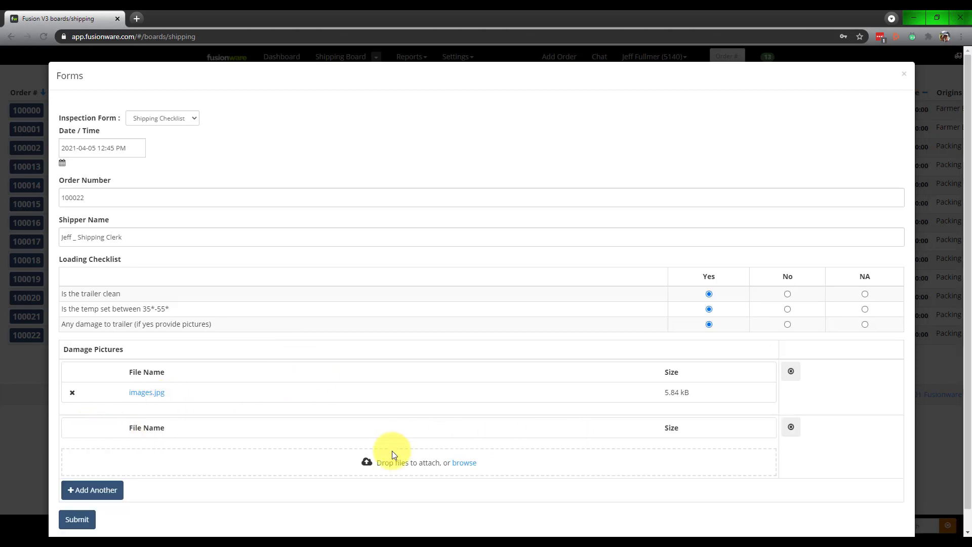
click(456, 464)
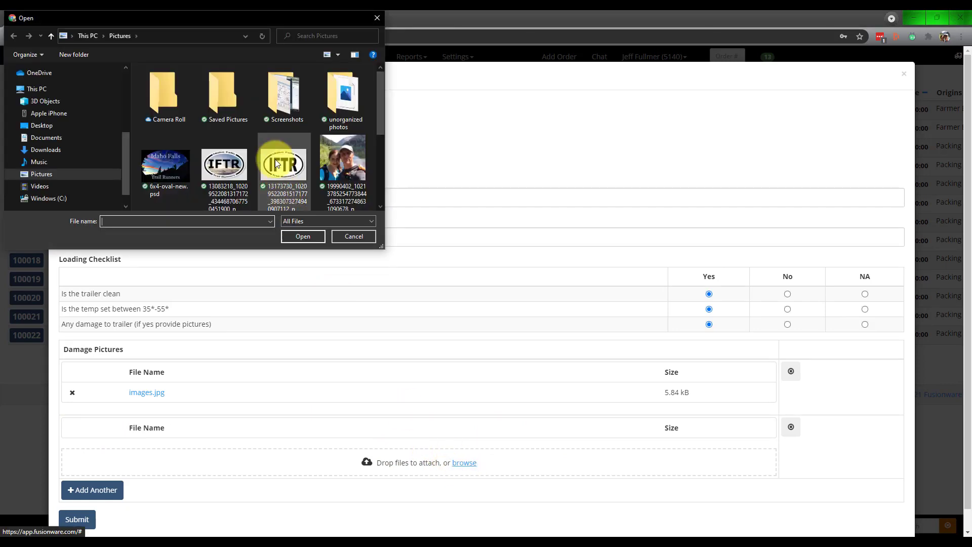
double_click(242, 125)
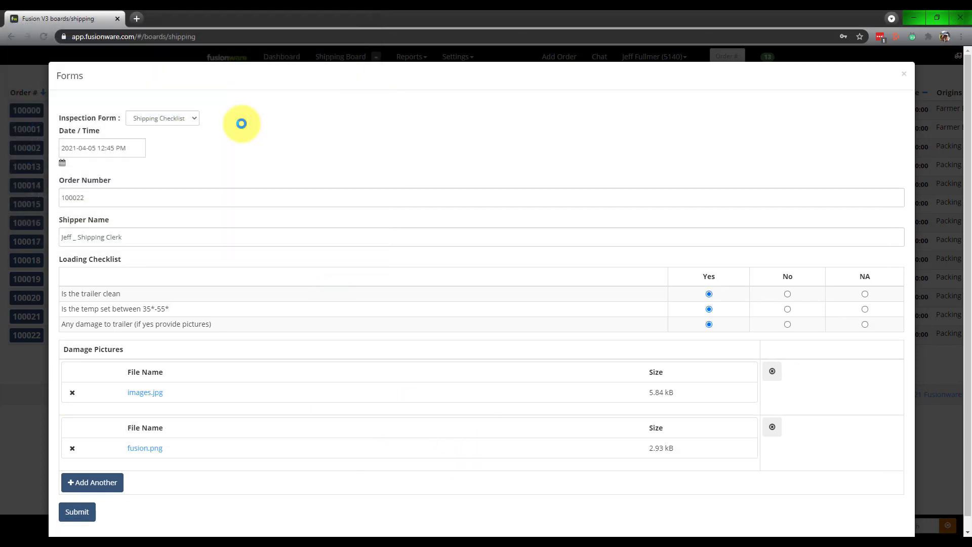
scroll(295, 408, down, 1)
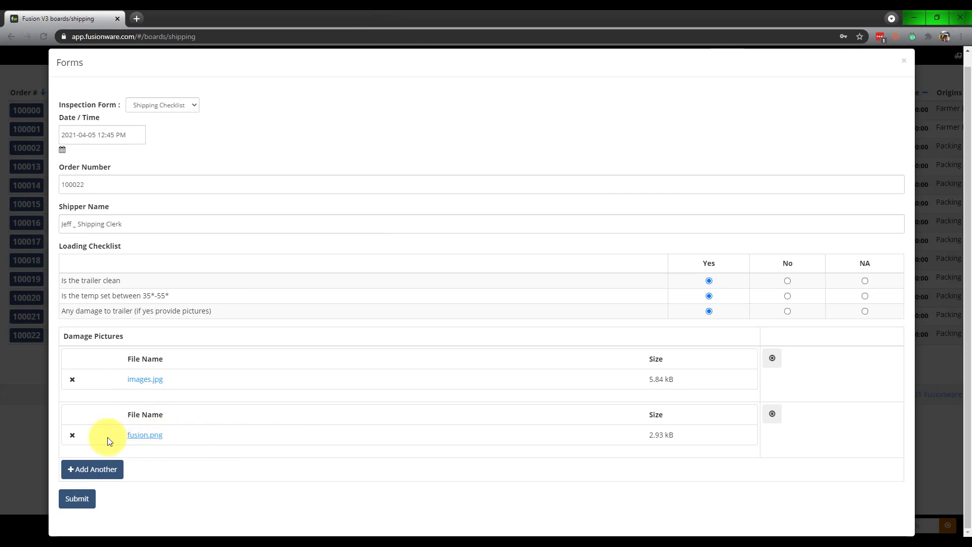
click(772, 415)
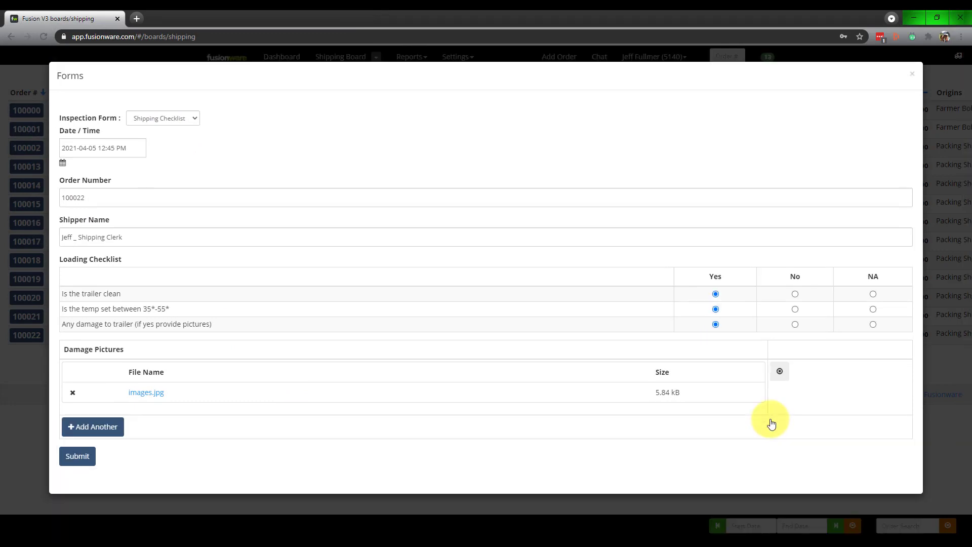
- Submit the completed checklist and reopen its saved submission from the same order's Shipping Checklist form
click(77, 456)
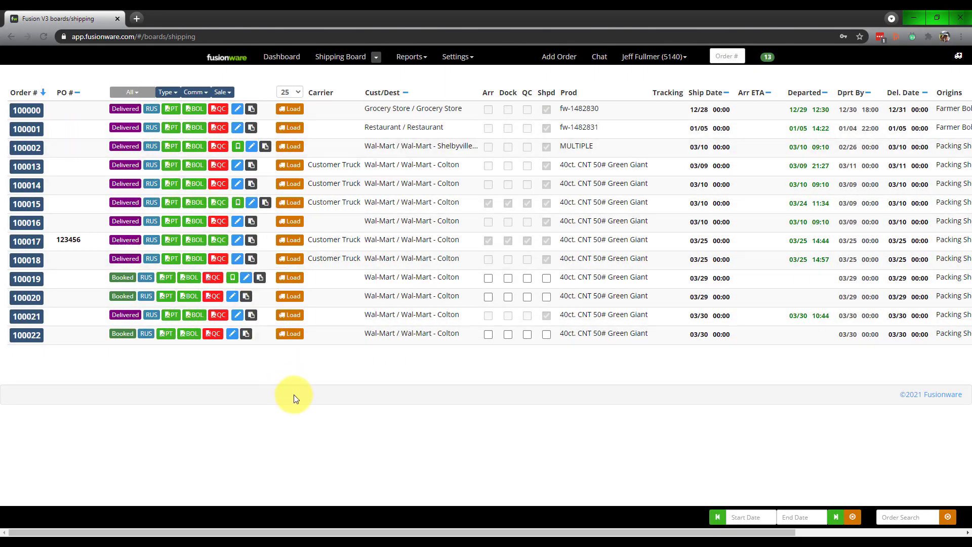
click(246, 334)
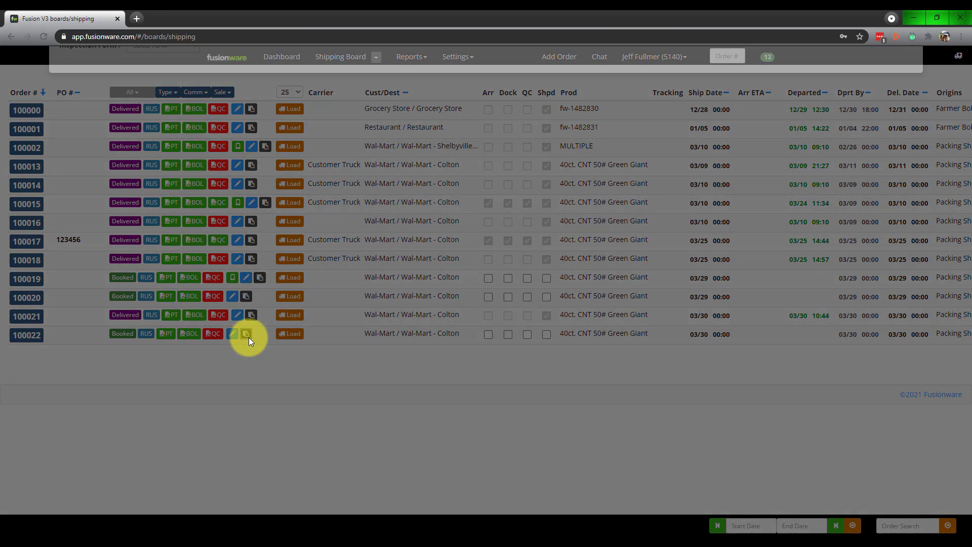
click(190, 124)
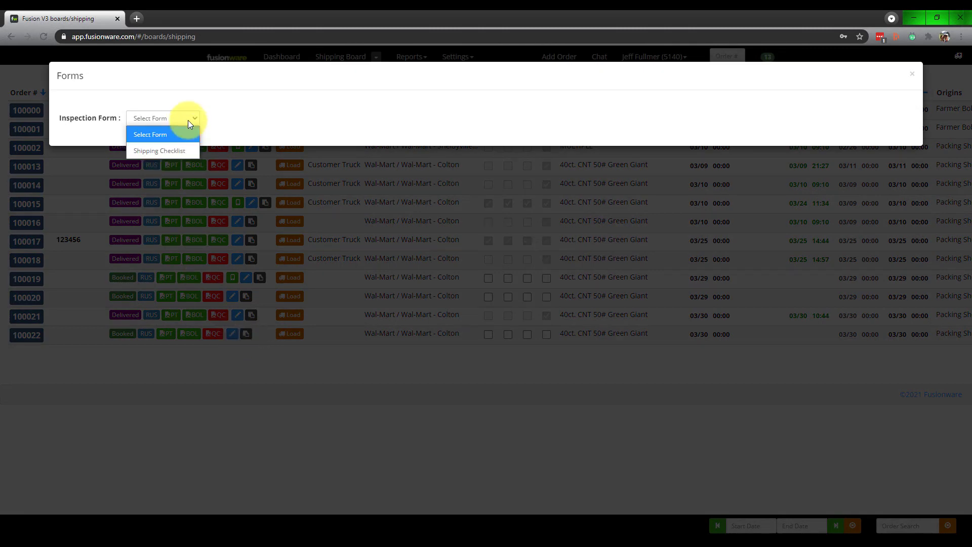
click(175, 147)
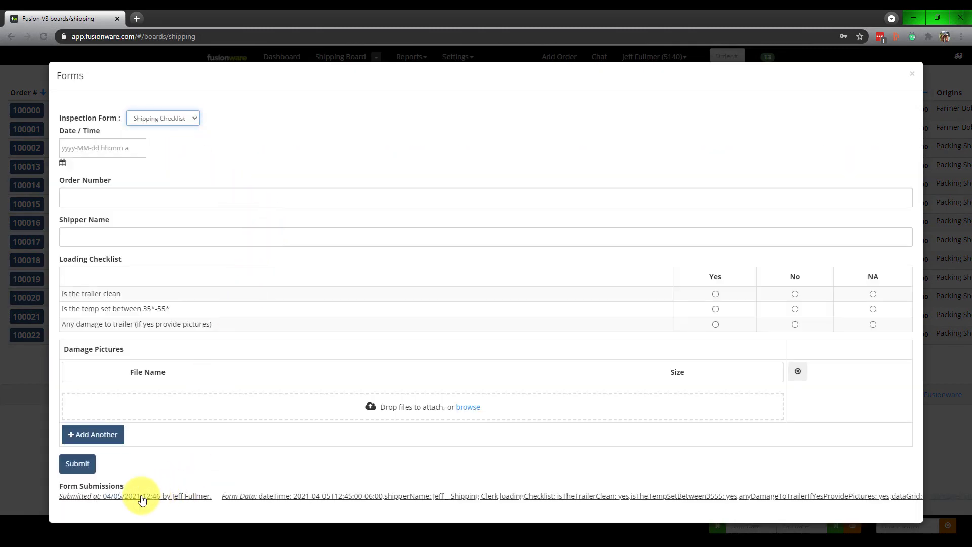
click(614, 500)
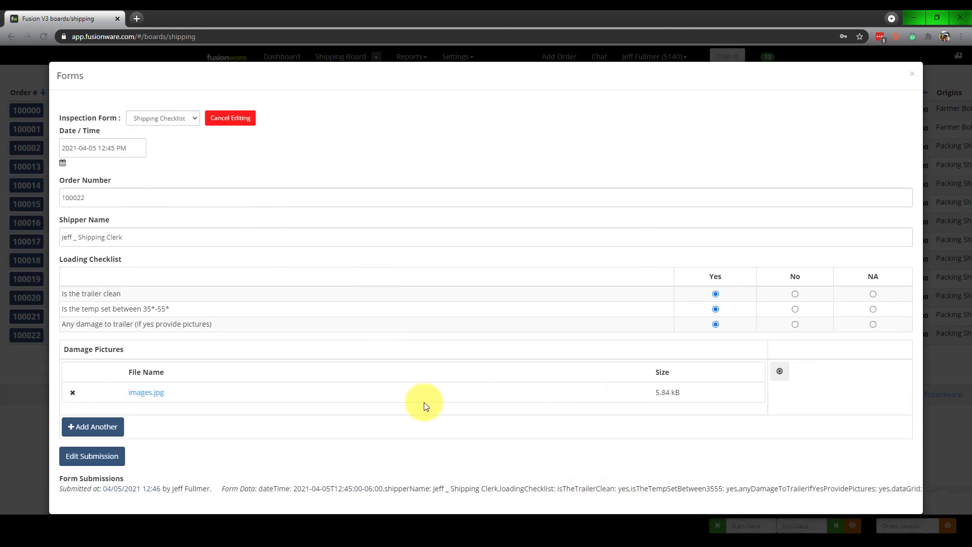
- Download the damage picture images.jpg from the submission and open the downloaded file
click(147, 395)
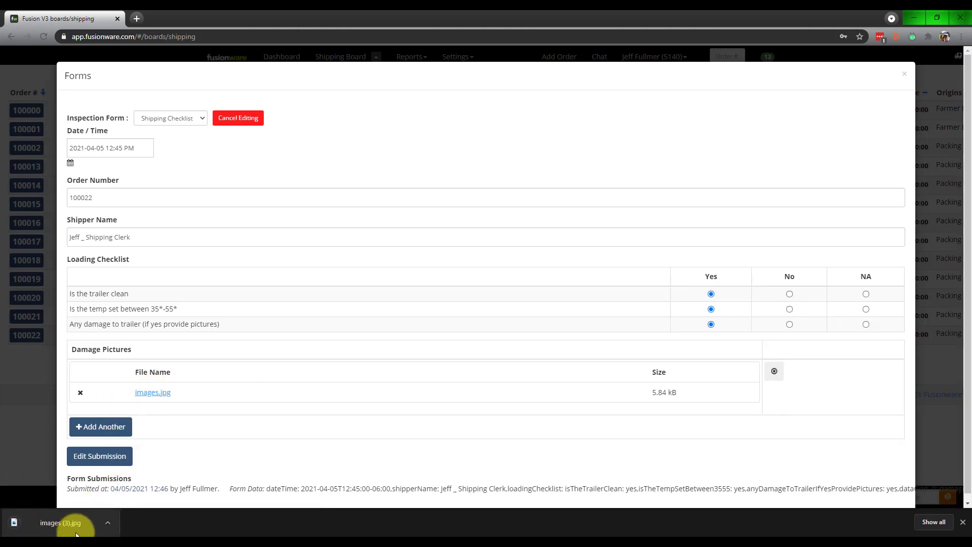
click(49, 525)
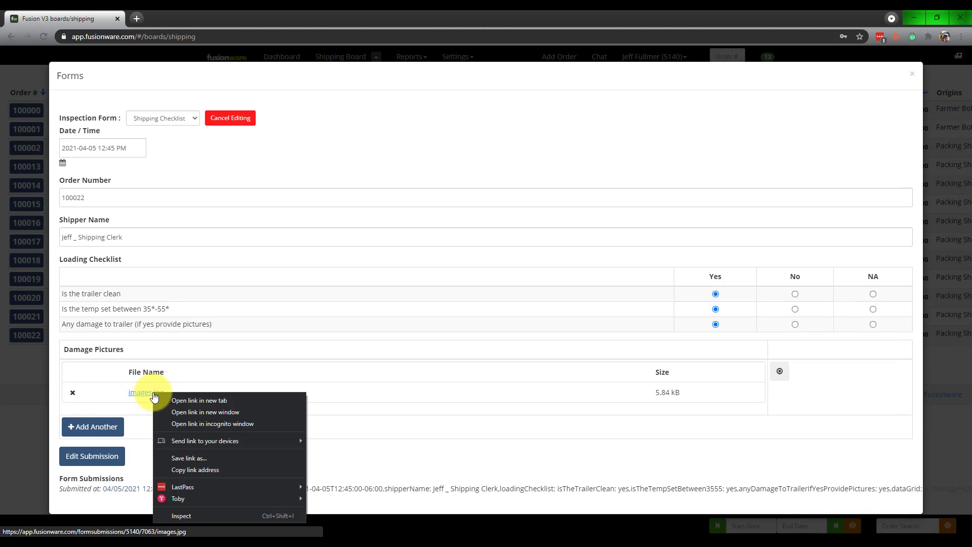
- View the damage picture images.jpg enlarged in a separate browser tab and close that tab
click(183, 400)
click(197, 19)
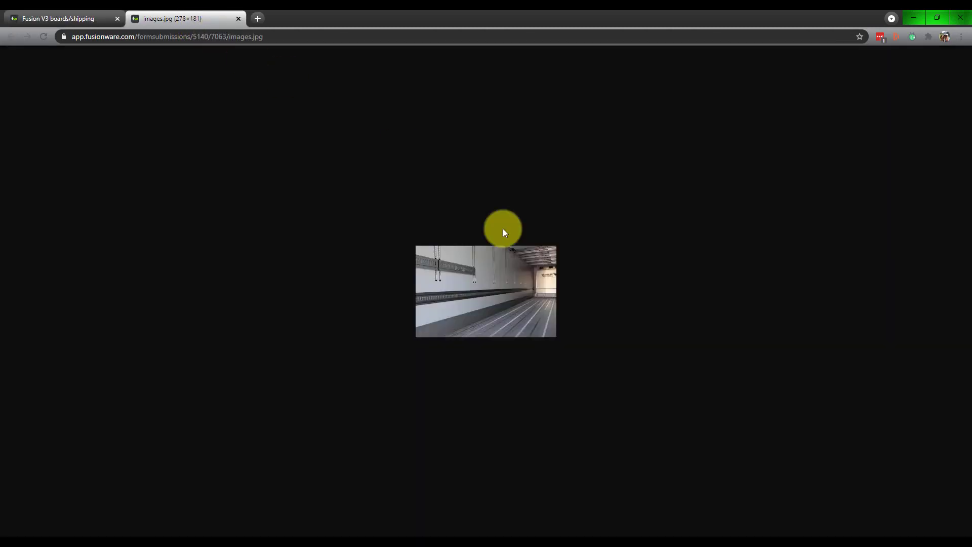
key(ctrl+plus)
key(ctrl+plus)
key(ctrl+plus)
key(ctrl+plus)
key(ctrl+plus)
key(ctrl+plus)
key(ctrl+plus)
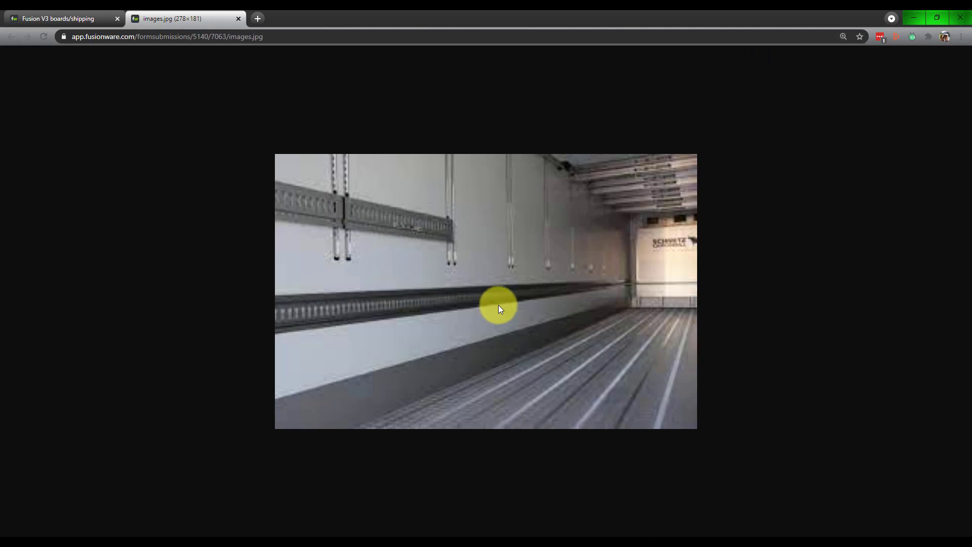
click(239, 18)
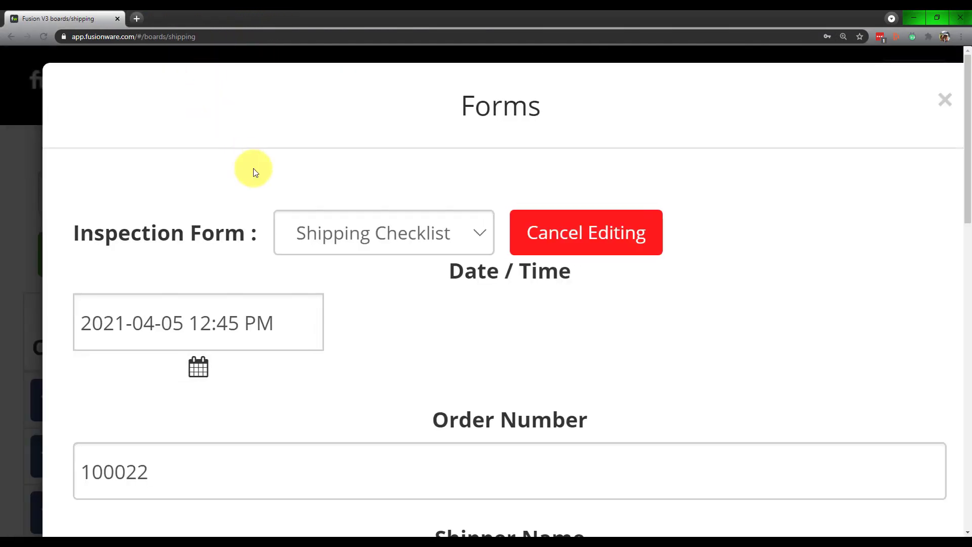
- Restore the page to normal zoom and close the saved Shipping Checklist submission
key(ctrl+minus)
key(ctrl+minus)
key(ctrl+minus)
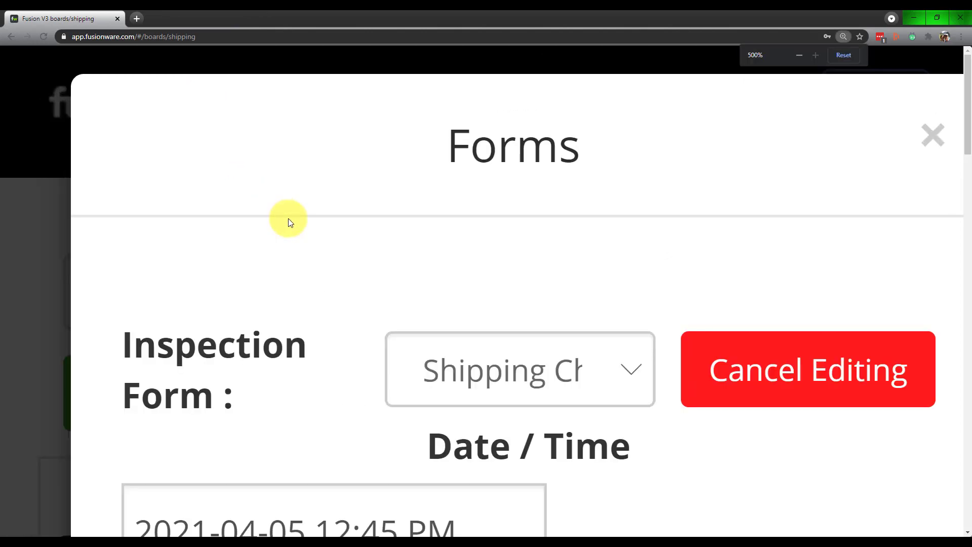
key(ctrl+minus)
key(ctrl+minus)
key(ctrl+minus)
key(ctrl+minus)
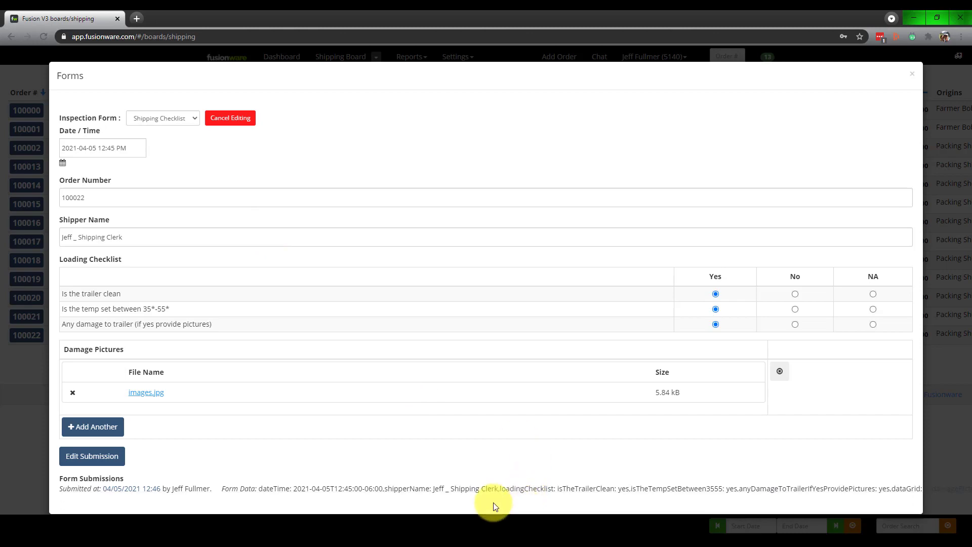
click(914, 75)
- In the Form Builder, set Multiple Submissions to False for the Shipping Checklist form and save the form
click(448, 59)
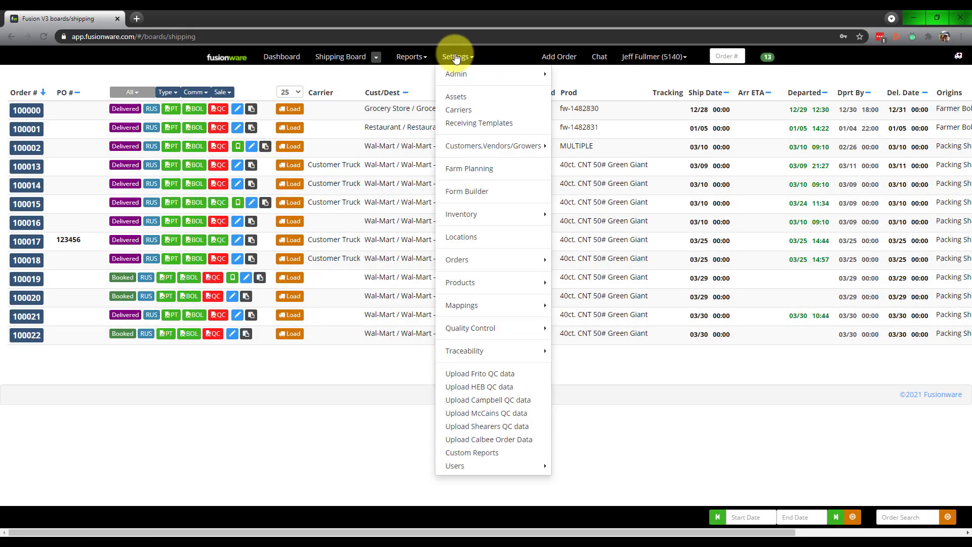
click(499, 191)
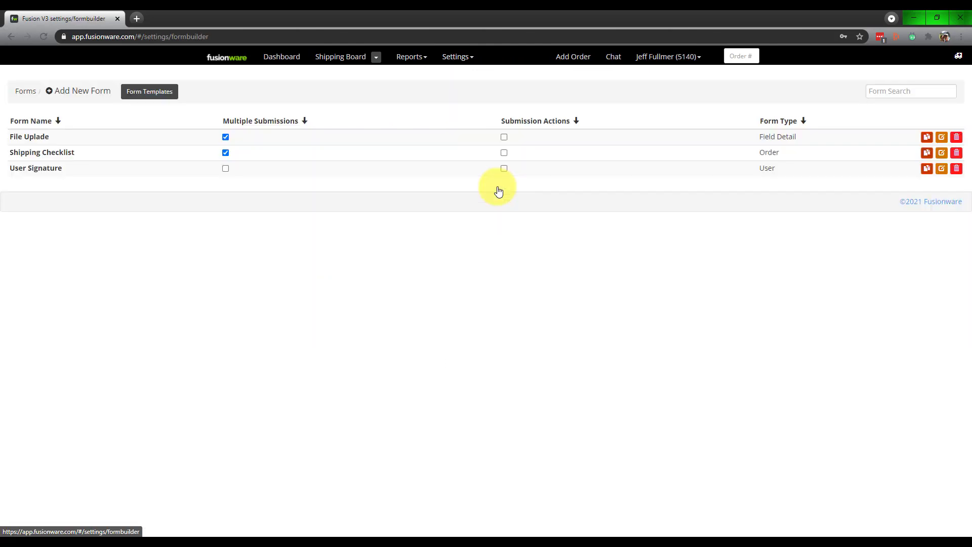
click(66, 153)
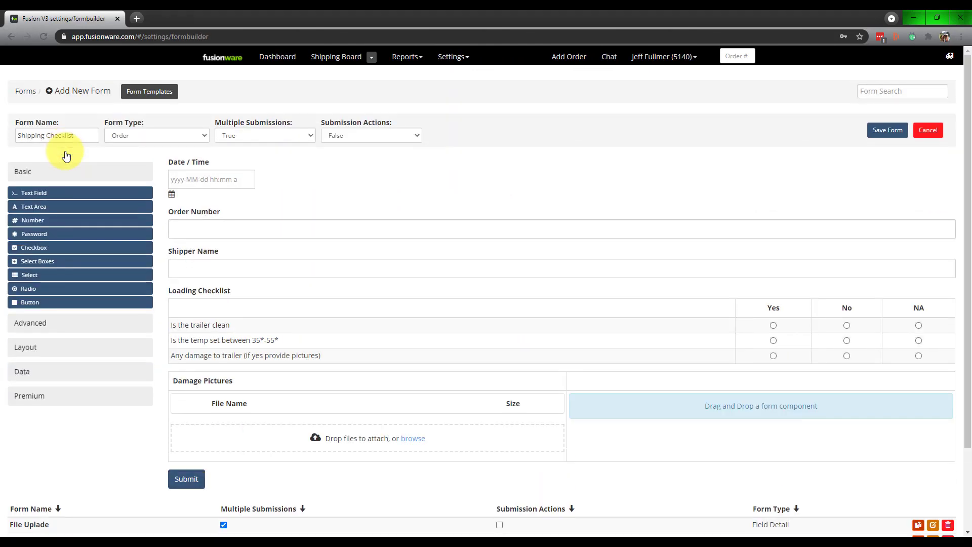
click(310, 136)
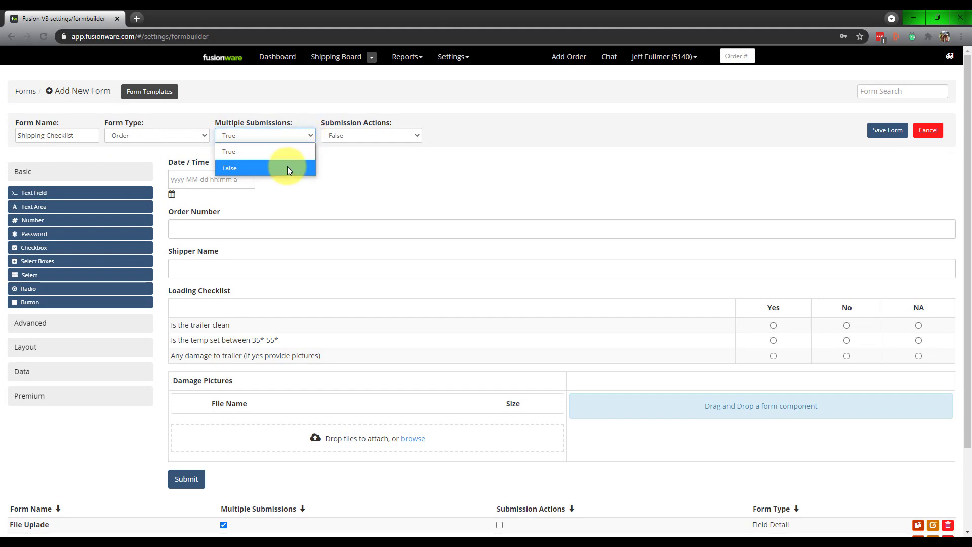
click(287, 168)
click(877, 133)
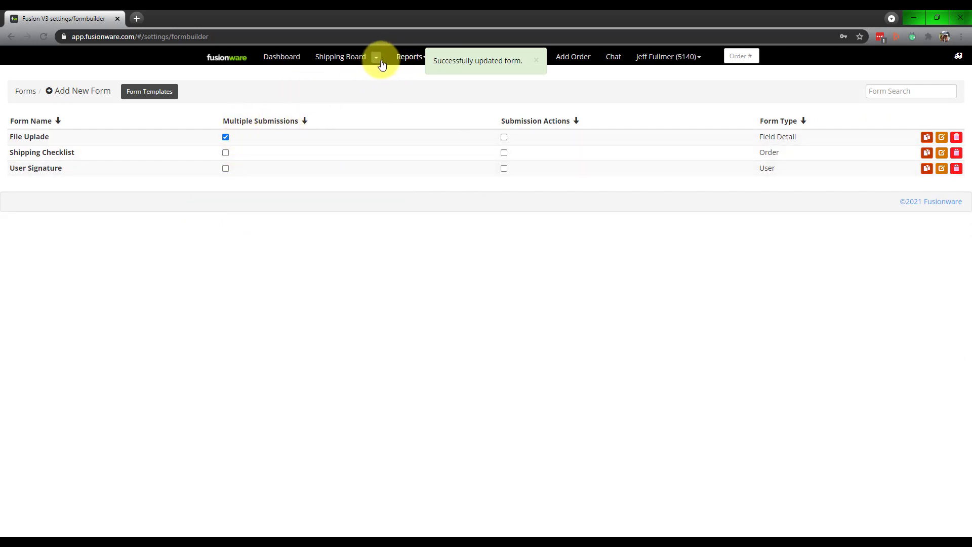
- Review the Shipping Checklist submission of the last order on the Shipping Board again and close it
click(352, 57)
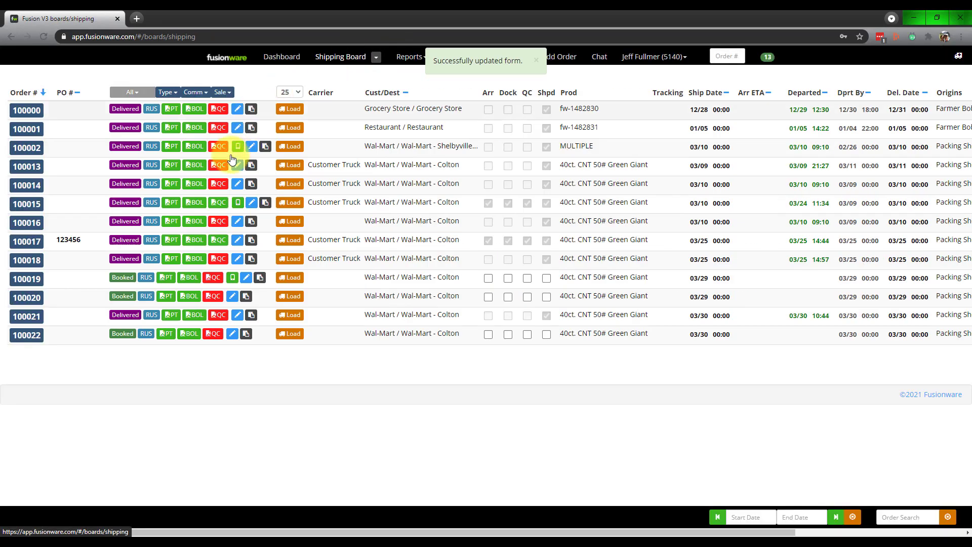
click(246, 335)
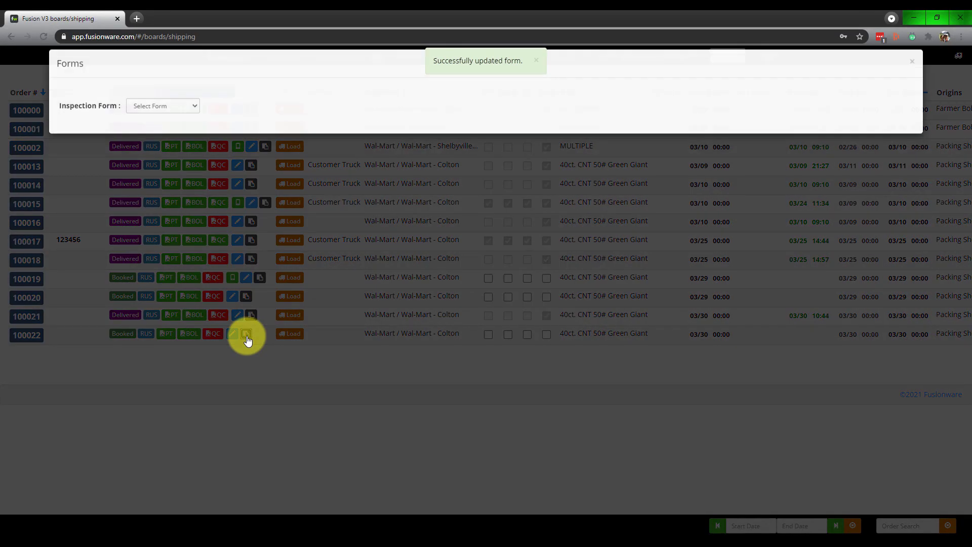
click(199, 120)
click(187, 150)
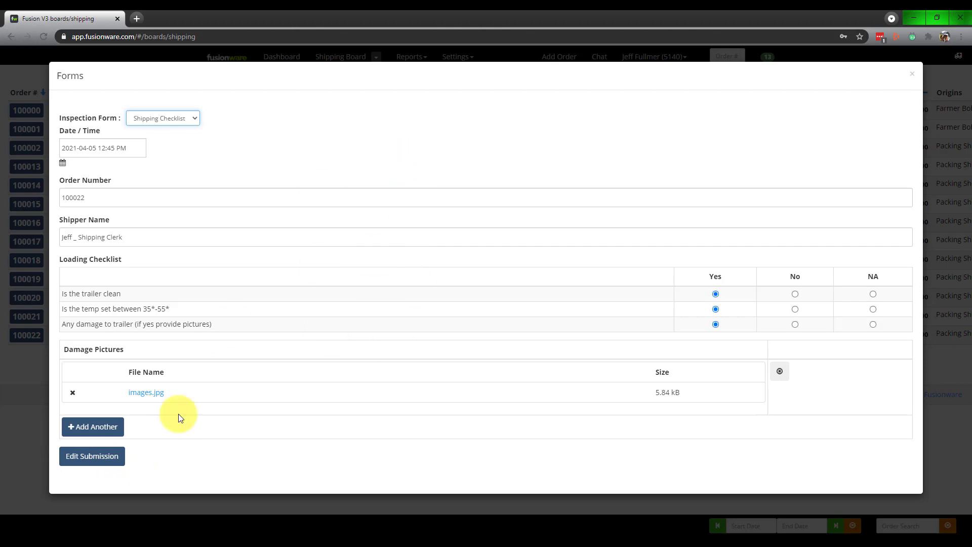
click(913, 74)
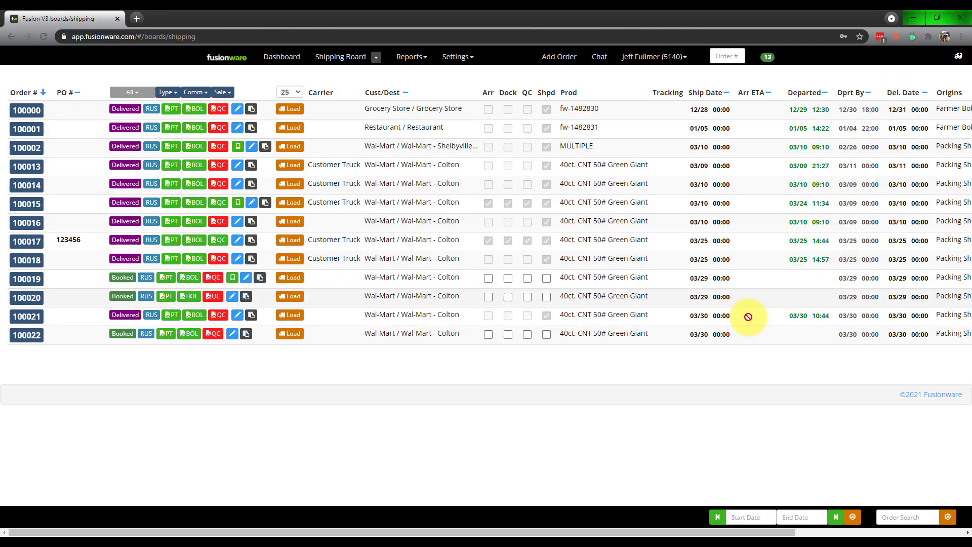
- Switch to the other company account through the user profile, and open its Shipping Checklist (S14.6) form by searching the forms for "shipp"
click(638, 58)
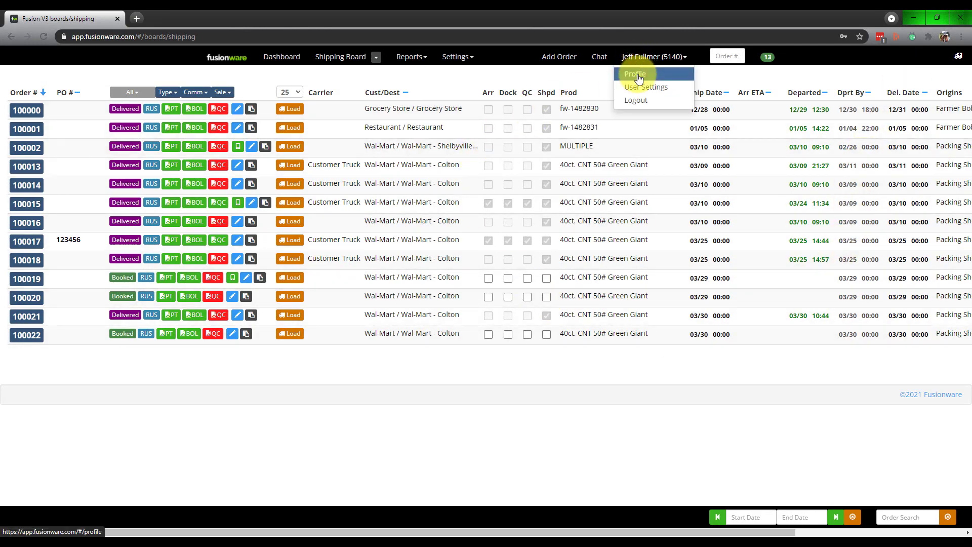
click(633, 72)
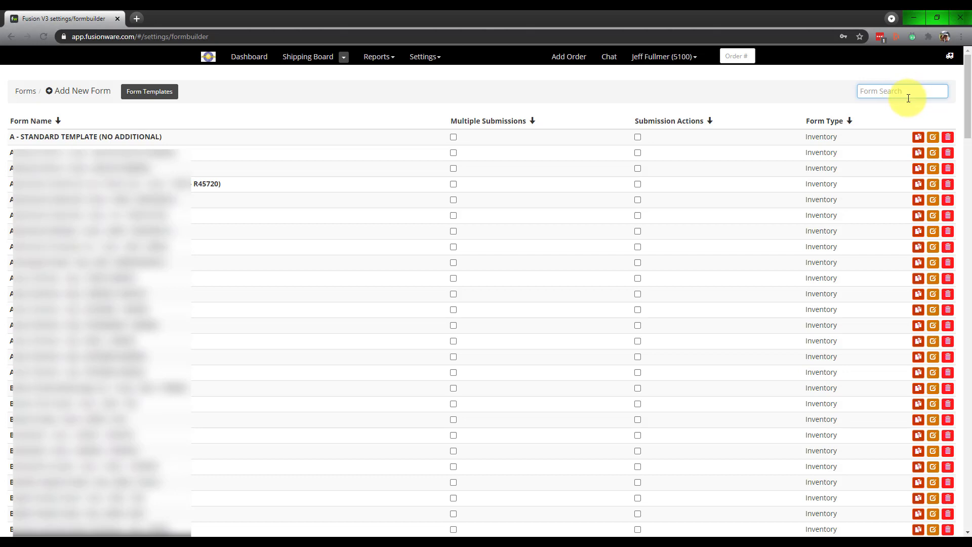
text(shipp)
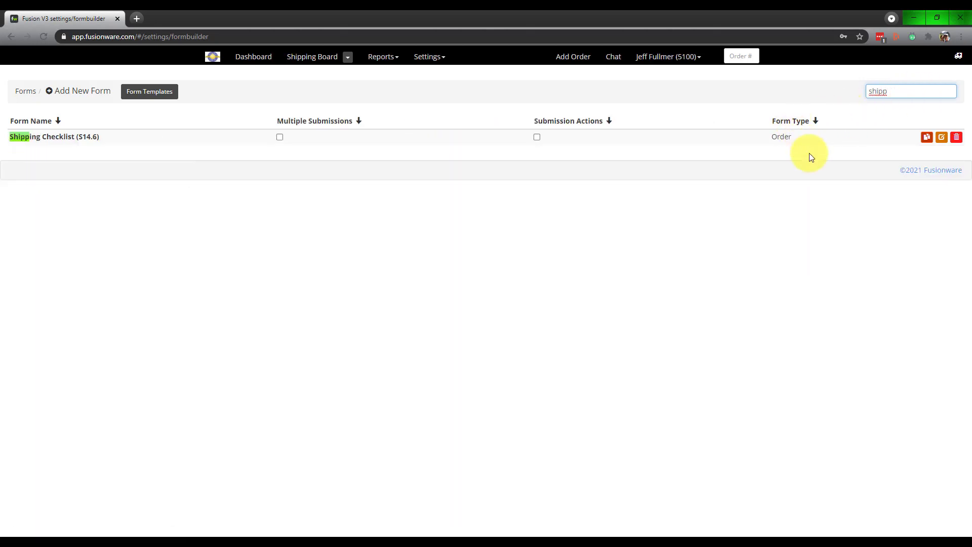
click(75, 144)
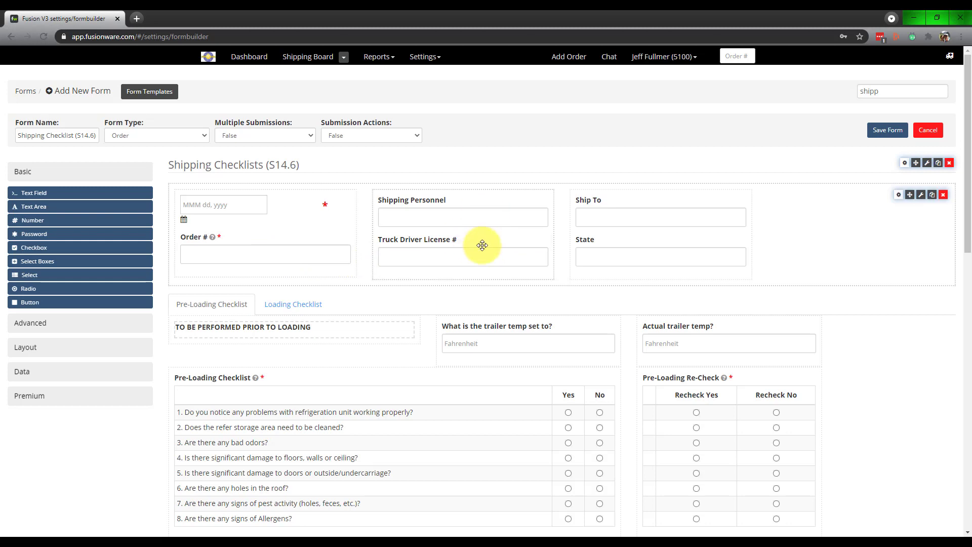
- Examine the Shipping Checklist (S14.6) layout from the header fields and Pre-Loading Checklist through Corrective Action Taken to the Loading Checklist questions
scroll(658, 277, down, 1)
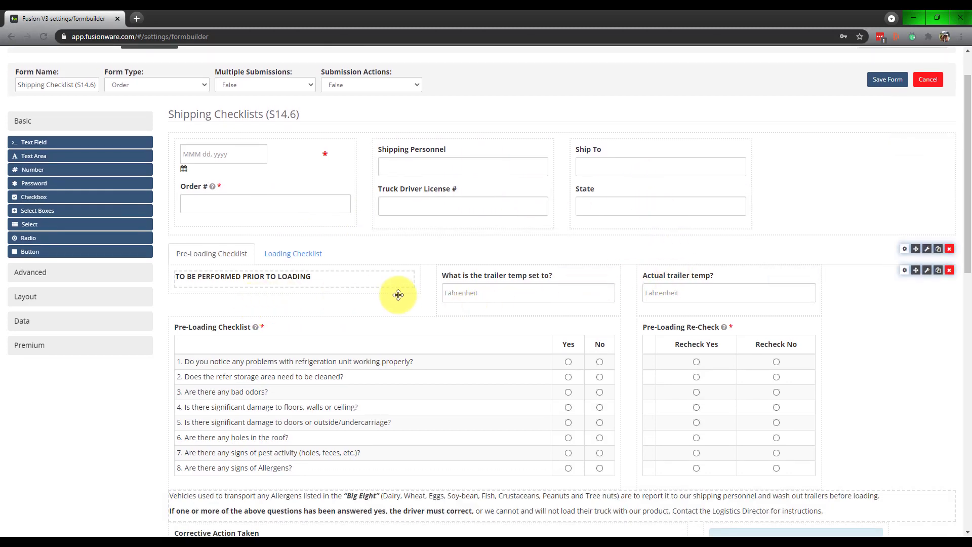
scroll(708, 296, down, 2)
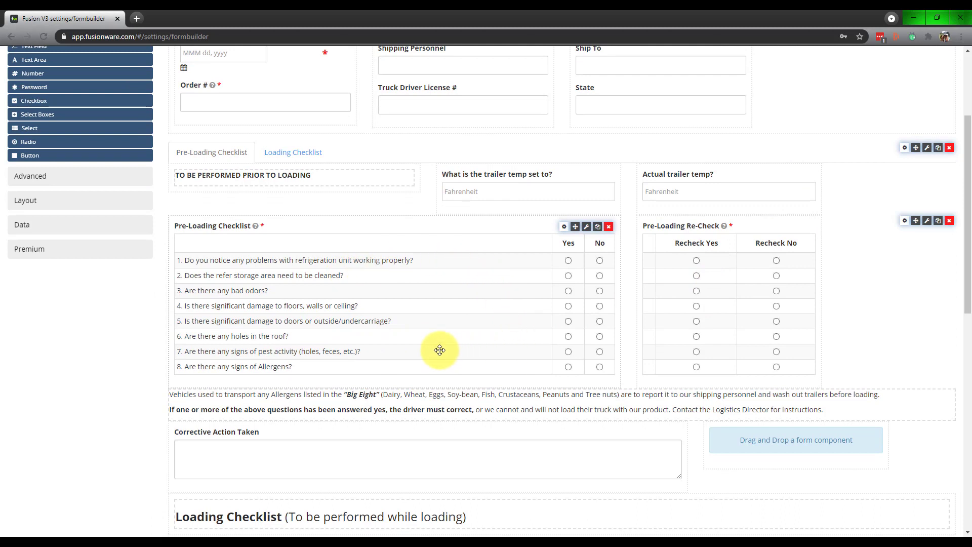
scroll(435, 346, down, 2)
click(189, 357)
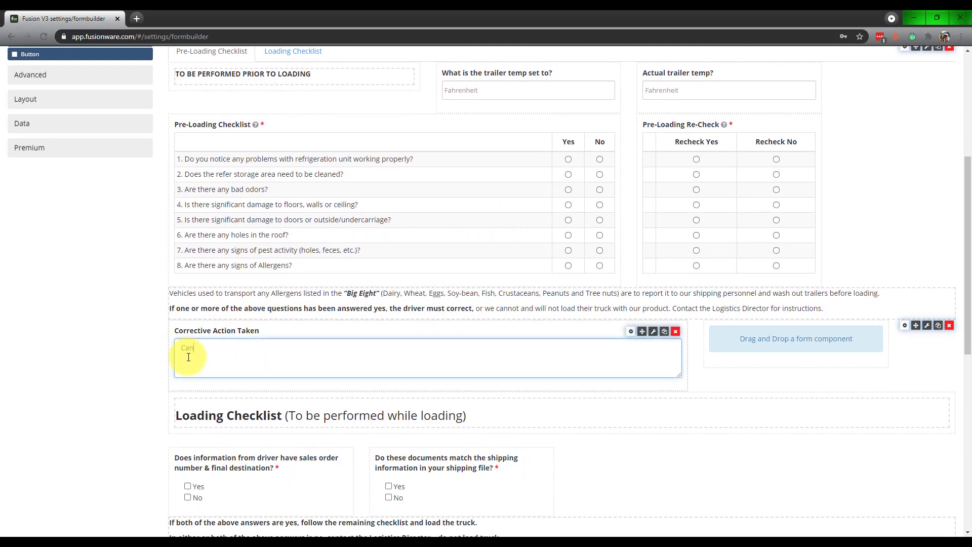
click(39, 362)
scroll(47, 370, down, 3)
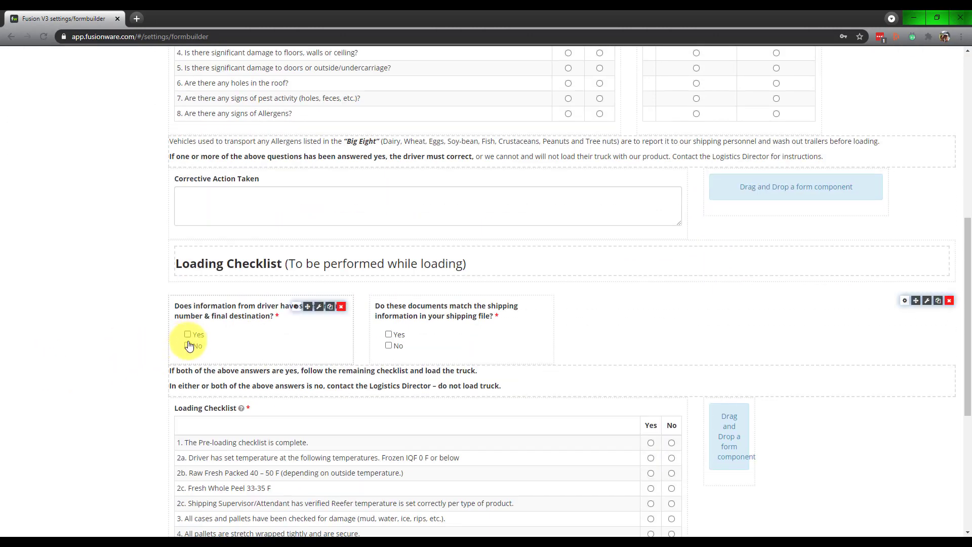
scroll(245, 344, down, 3)
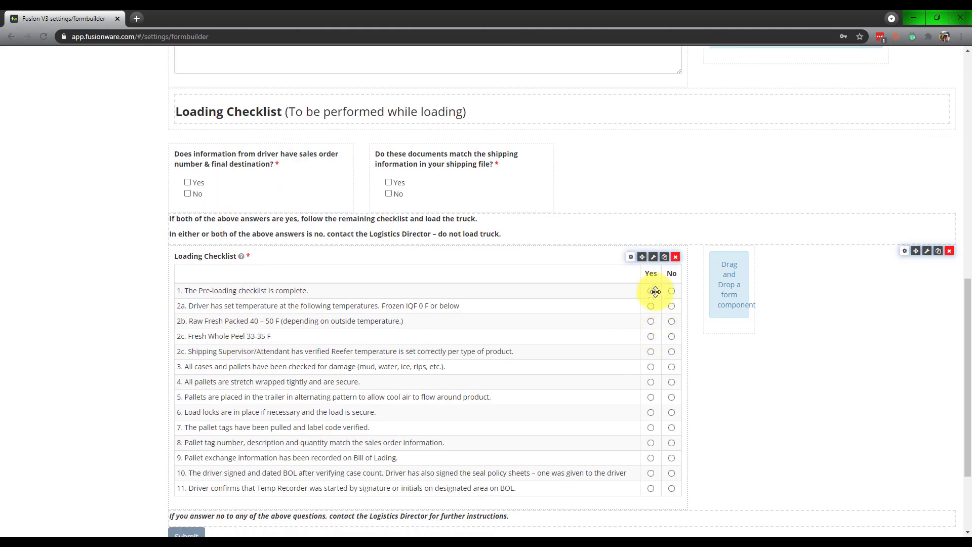
scroll(633, 351, down, 3)
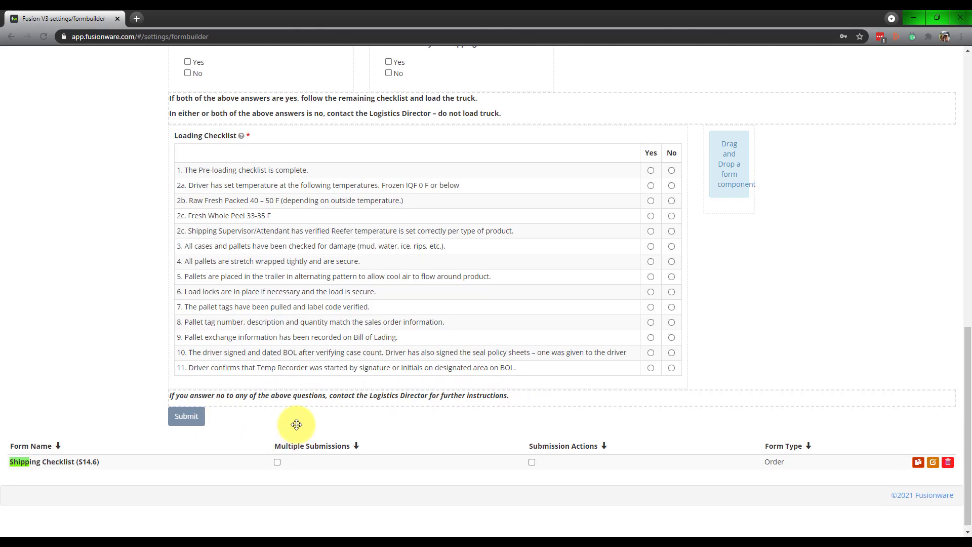
scroll(298, 425, up, 15)
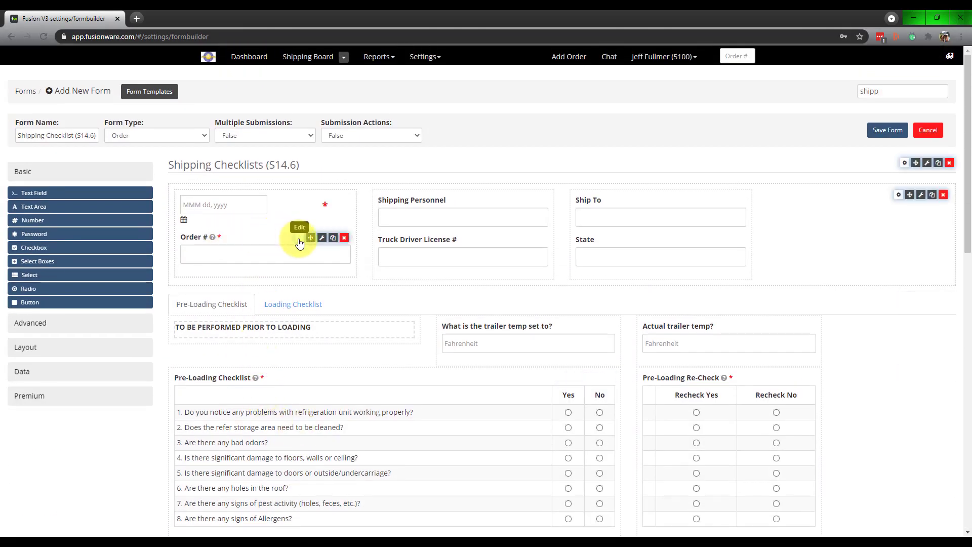
- Inspect the custom default value JavaScript of the Order # text field and leave its settings without saving
click(299, 239)
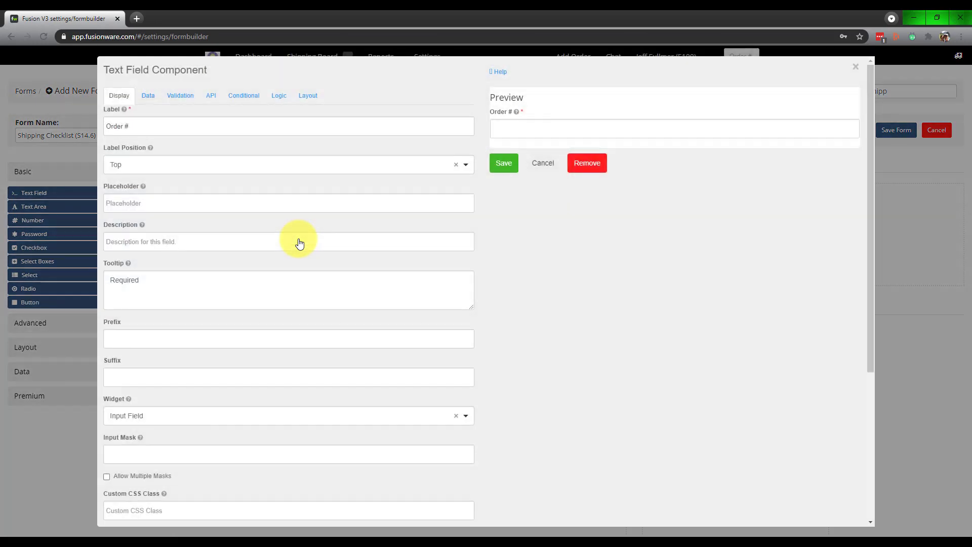
click(148, 96)
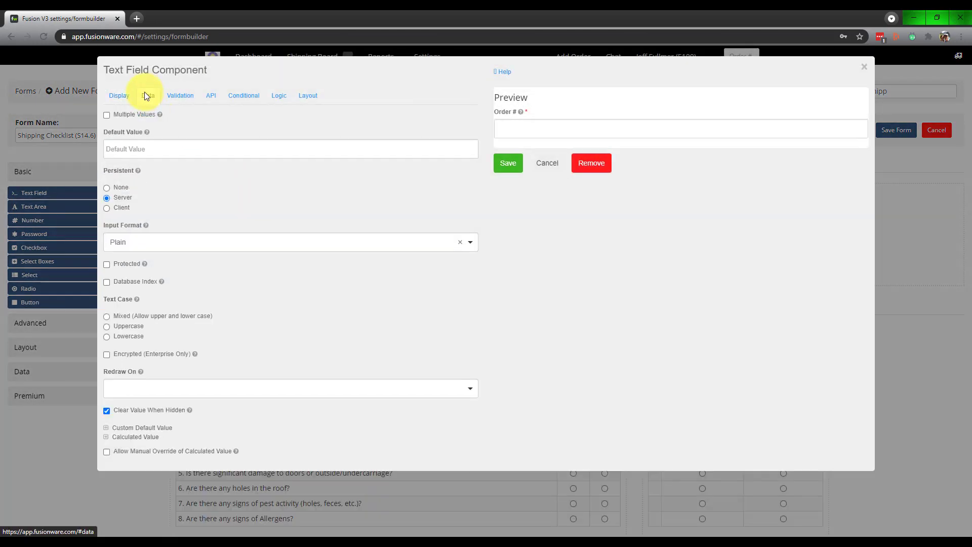
click(107, 430)
scroll(211, 342, down, 5)
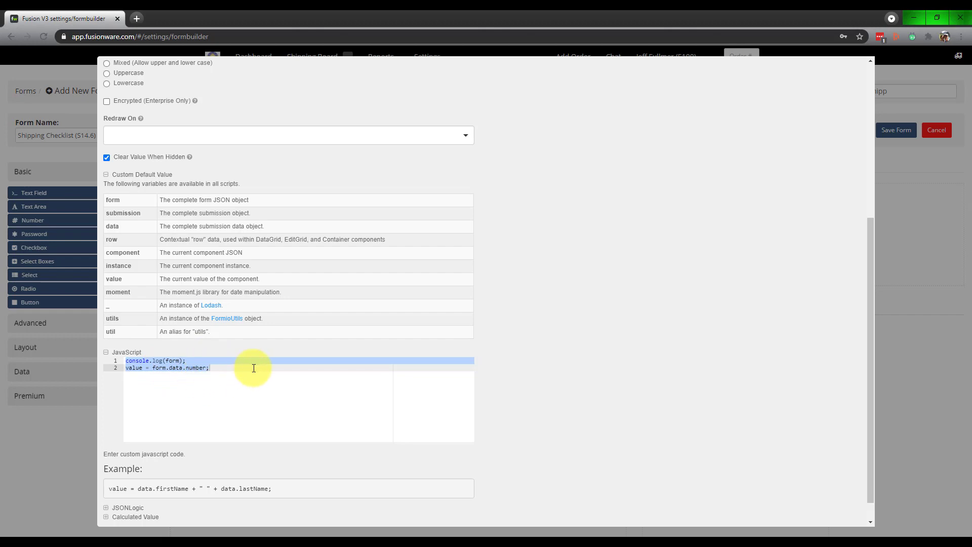
scroll(256, 372, up, 5)
click(542, 167)
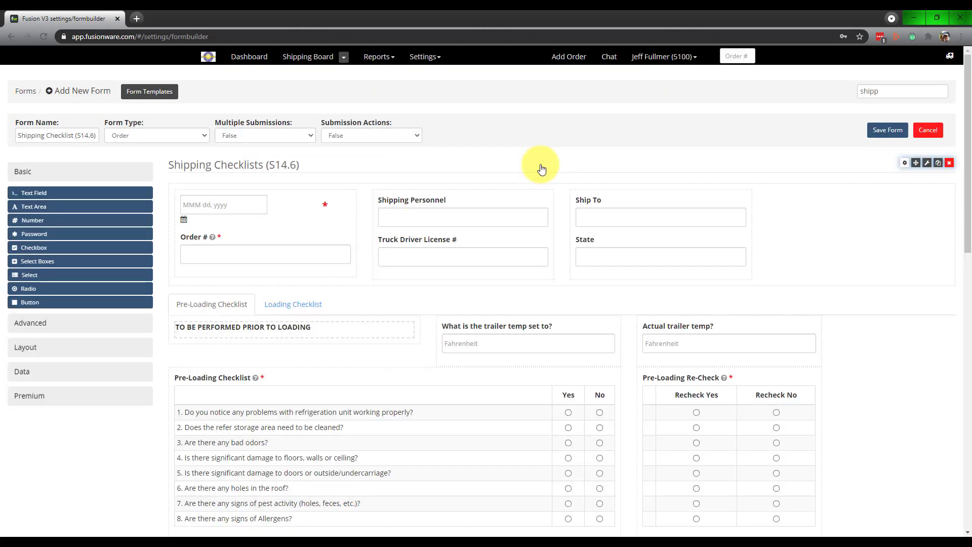
- Open the Shipping Checklist (S14.6) inspection form for the first order on the Shipping Board
click(329, 63)
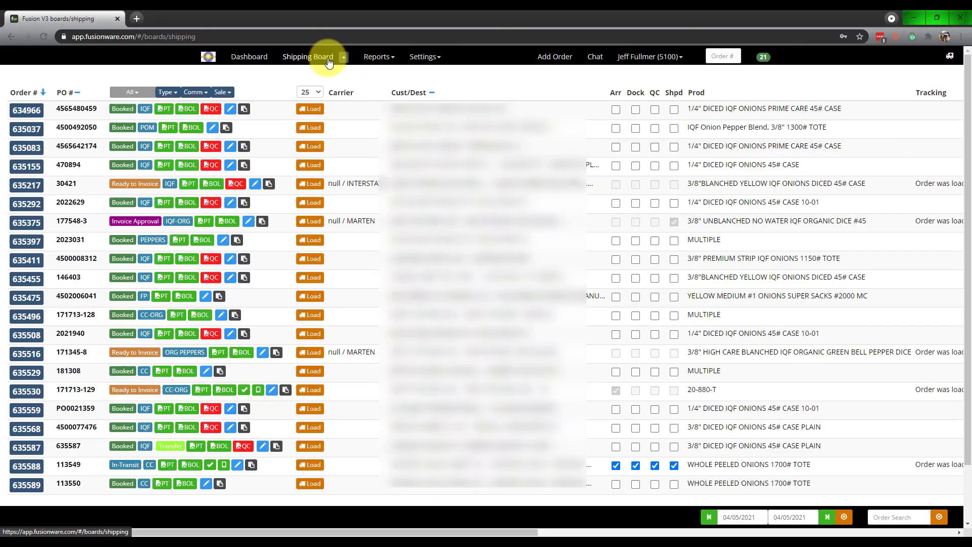
click(246, 110)
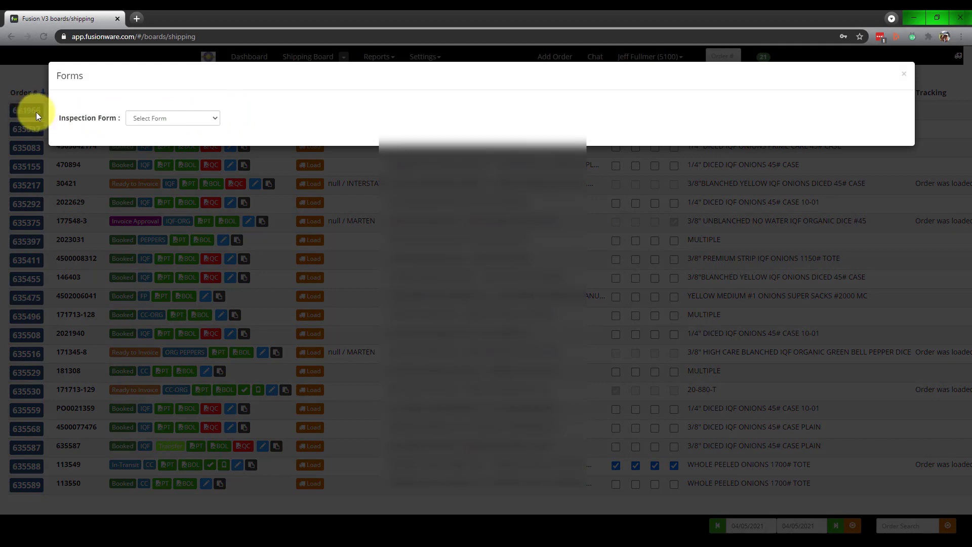
click(190, 115)
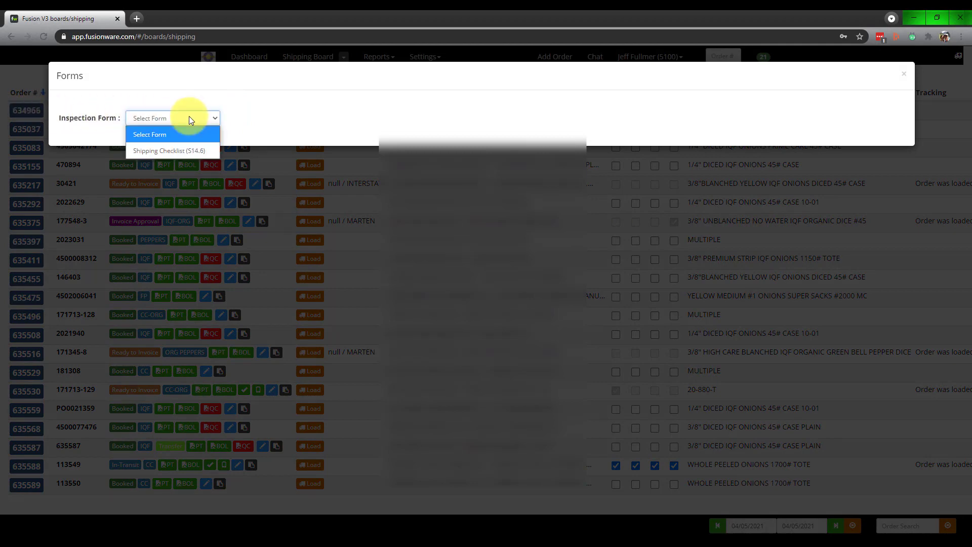
click(202, 148)
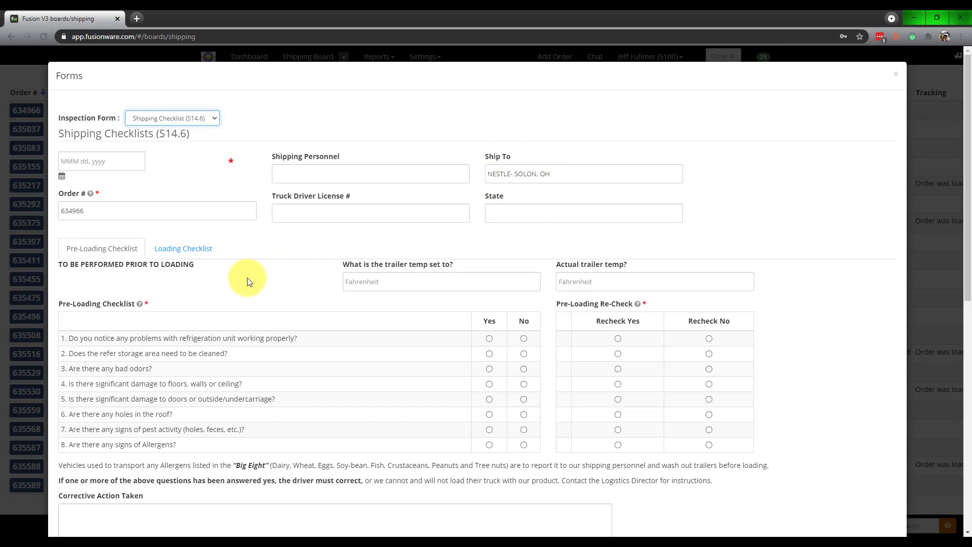
- Examine the order's prefilled header fields and the questions in both the Pre-Loading Checklist and Loading Checklist sections
scroll(248, 279, down, 2)
scroll(248, 279, up, 2)
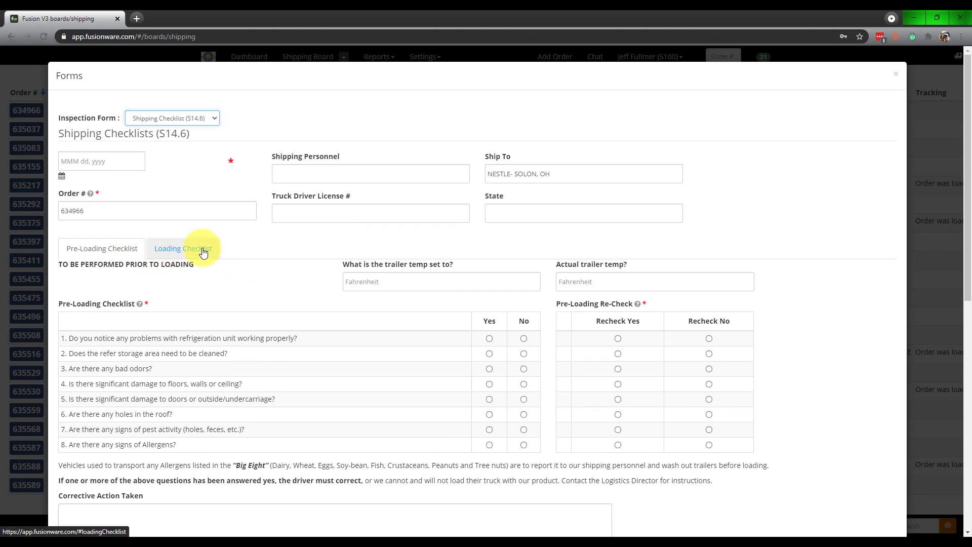
click(203, 252)
scroll(180, 258, down, 3)
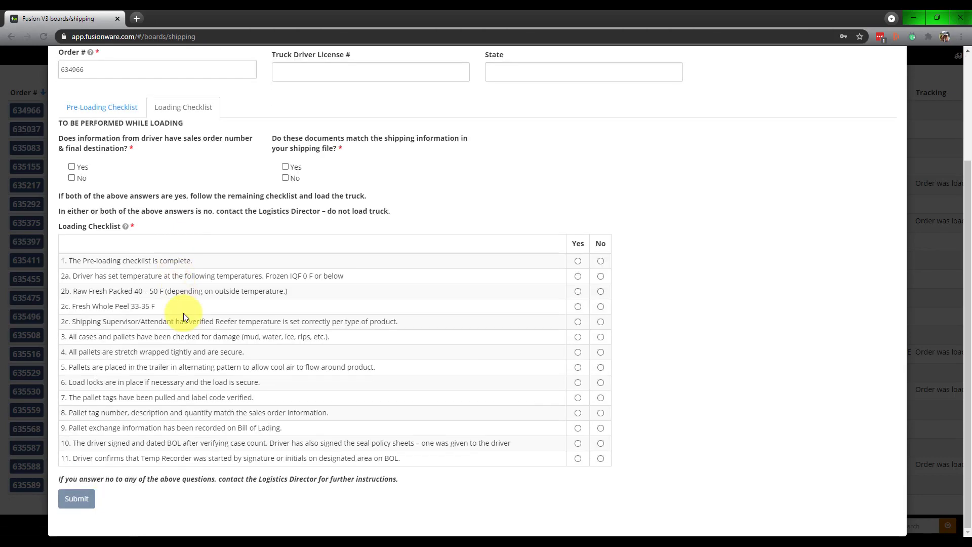
scroll(184, 314, up, 3)
click(119, 252)
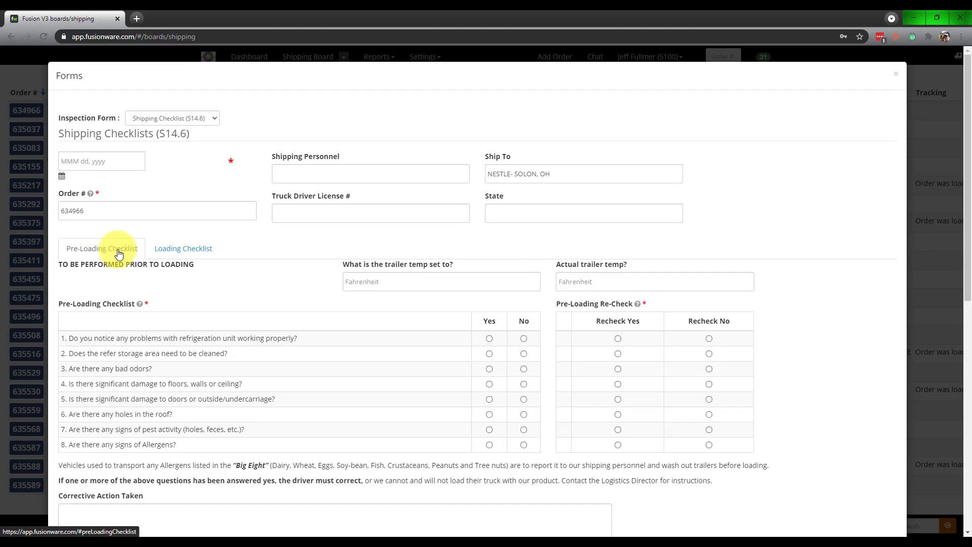
scroll(118, 253, down, 9)
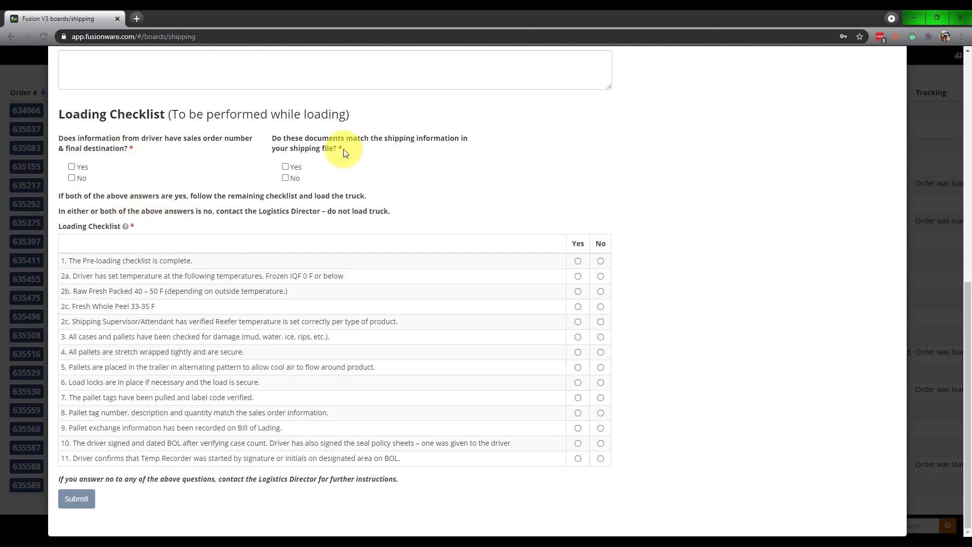
scroll(343, 149, up, 4)
scroll(343, 150, up, 5)
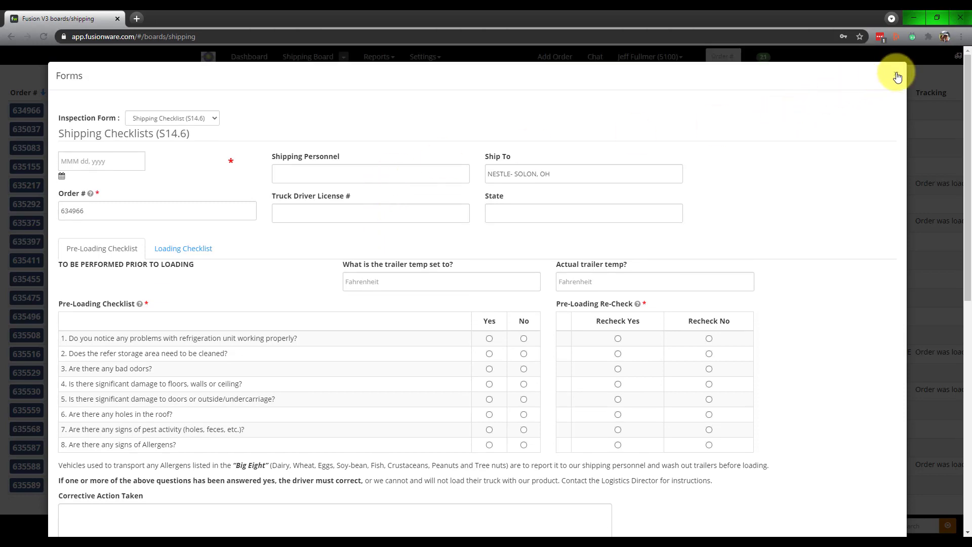
- Close the inspection form, open the Form Board, clear its date range and search the submissions for "shipp"
click(897, 76)
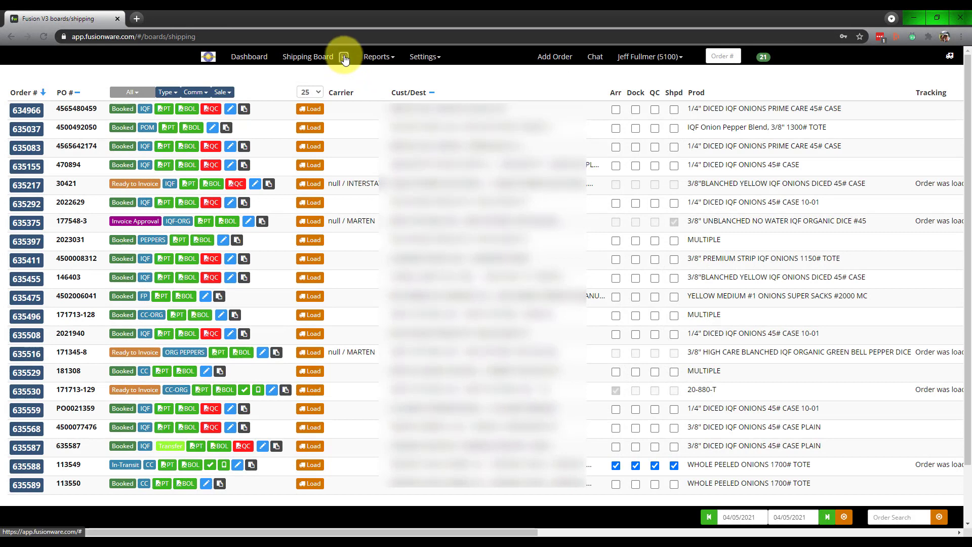
click(343, 58)
click(332, 103)
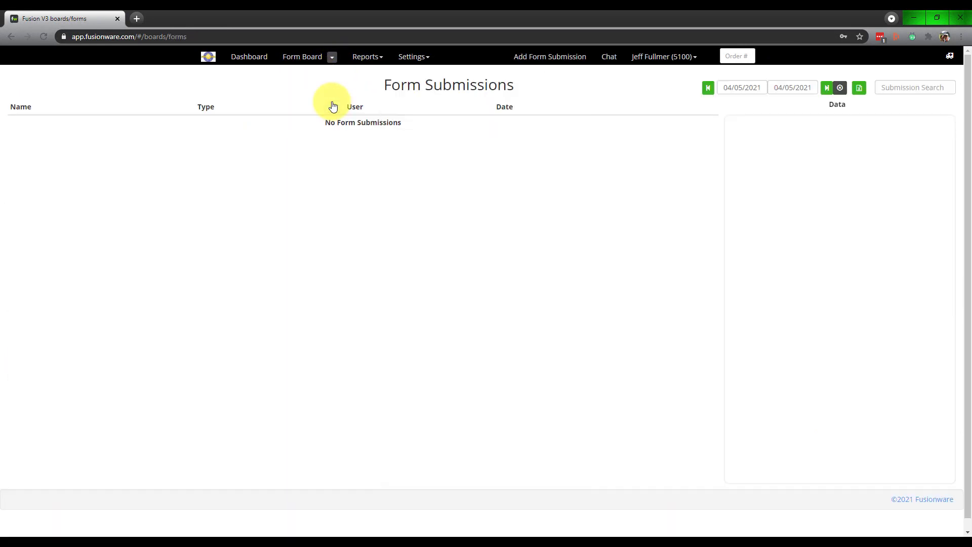
click(840, 89)
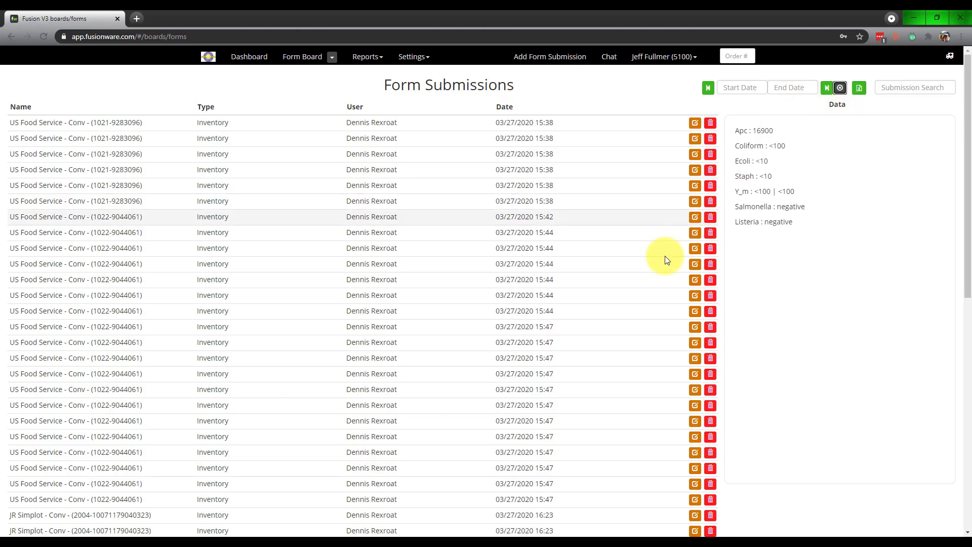
click(926, 88)
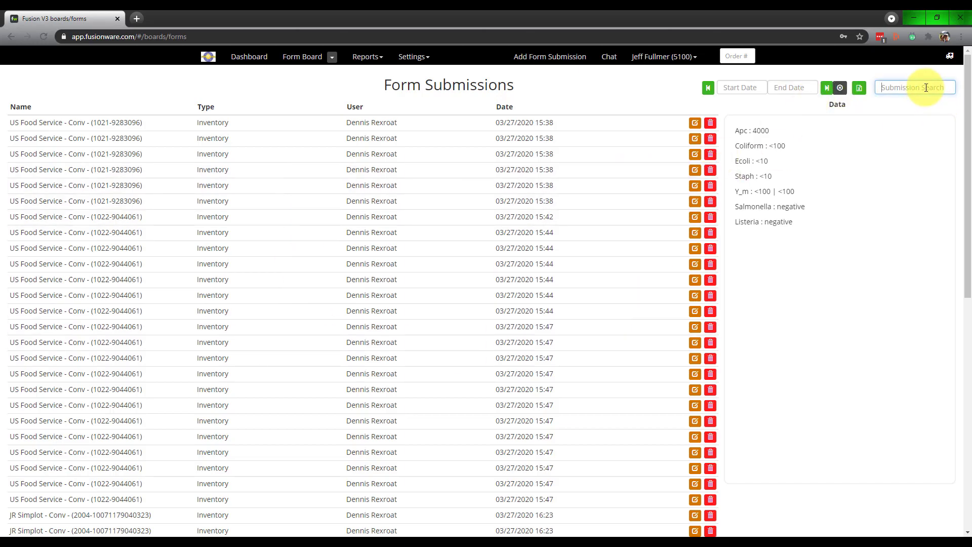
text(shipp)
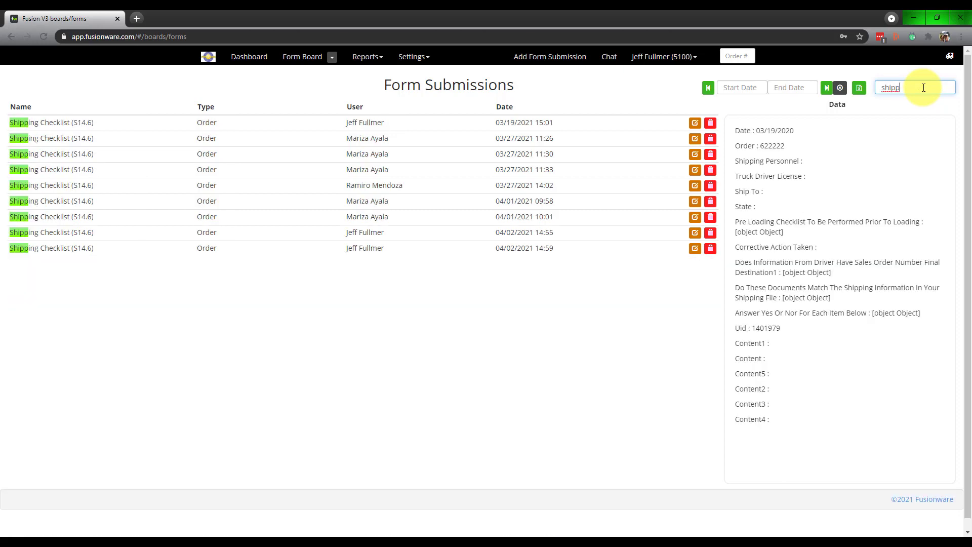
- Preview the data of the matching Shipping Checklist (S14.6) submissions and search by the newest one's order number instead
drag(924, 88, 866, 80)
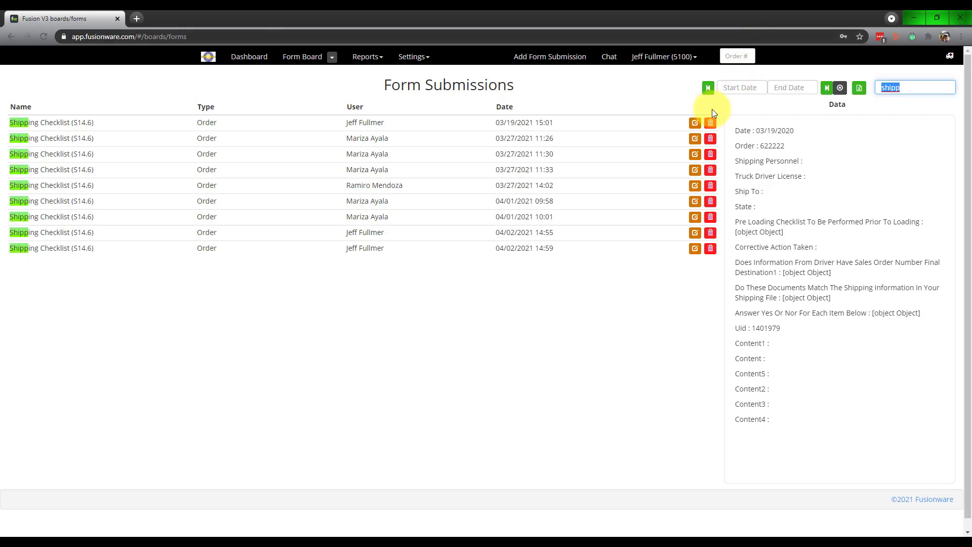
click(304, 201)
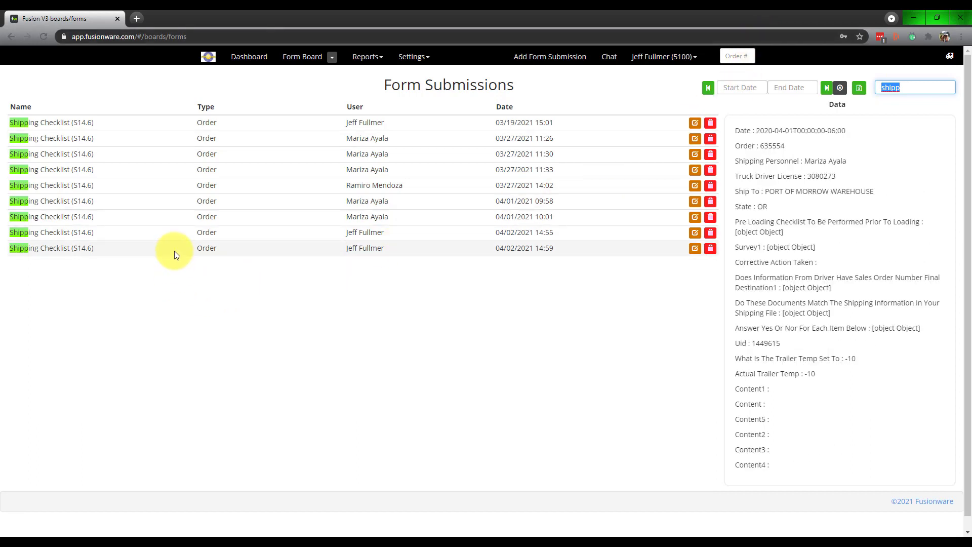
text(63)
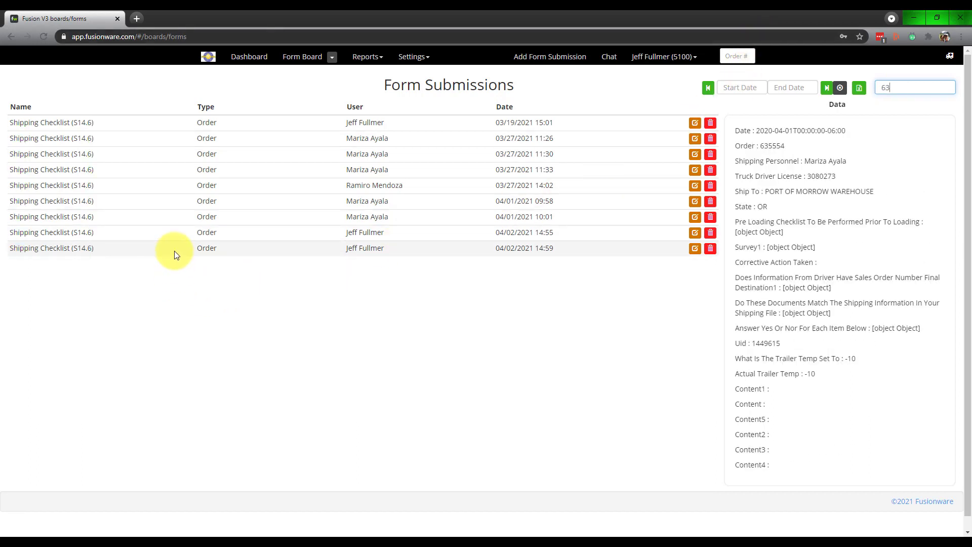
text(554)
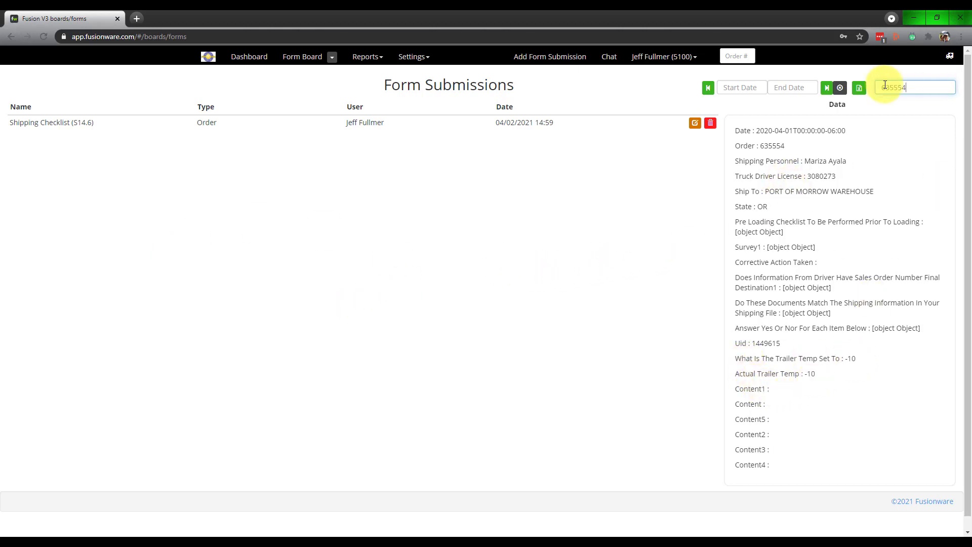
- Replace the submission search with "-10" and look through the matching entries
key(ctrl+a)
key(BackSpace)
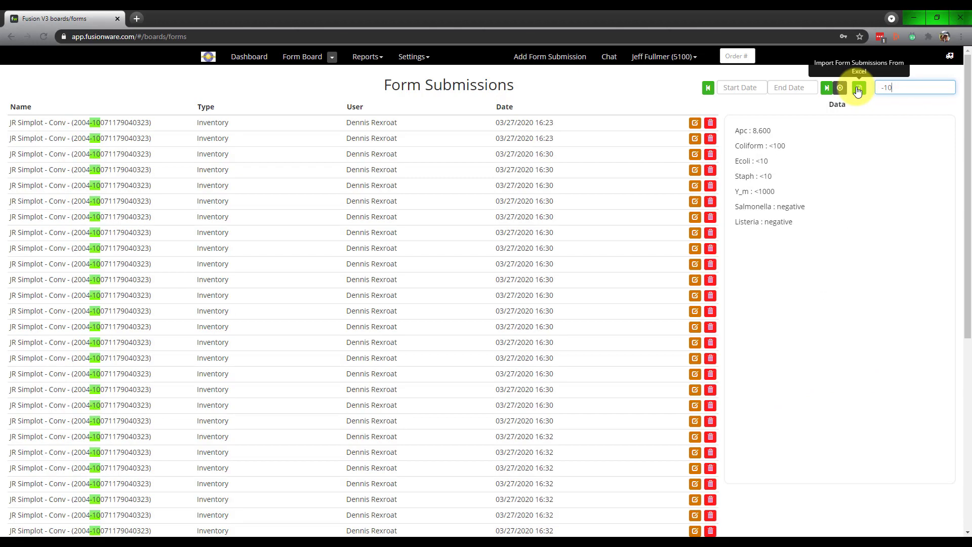
scroll(100, 430, down, 1)
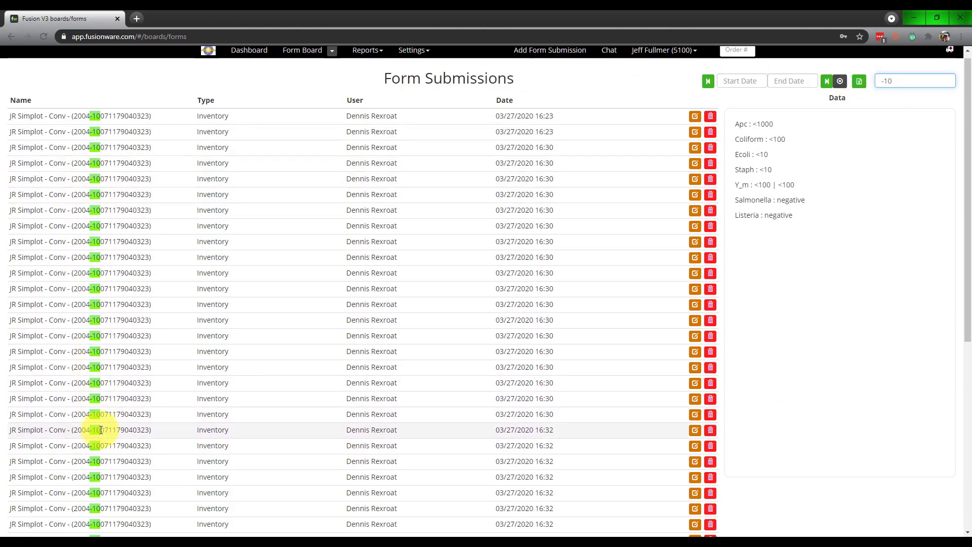
scroll(99, 433, down, 4)
scroll(99, 430, up, 5)
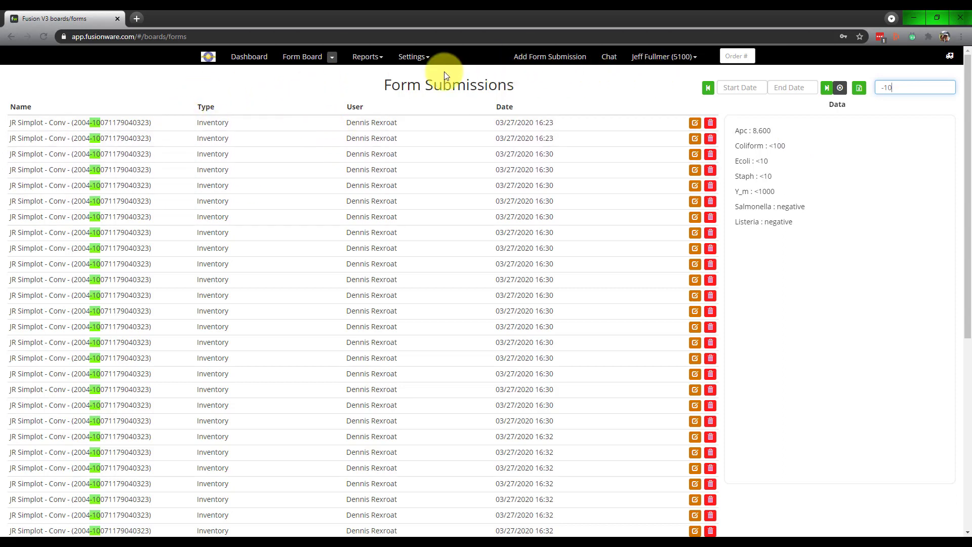
- Open the first matching inventory submission, review its fields from Testing Date to Listeria, close it unchanged and clear the search
click(695, 124)
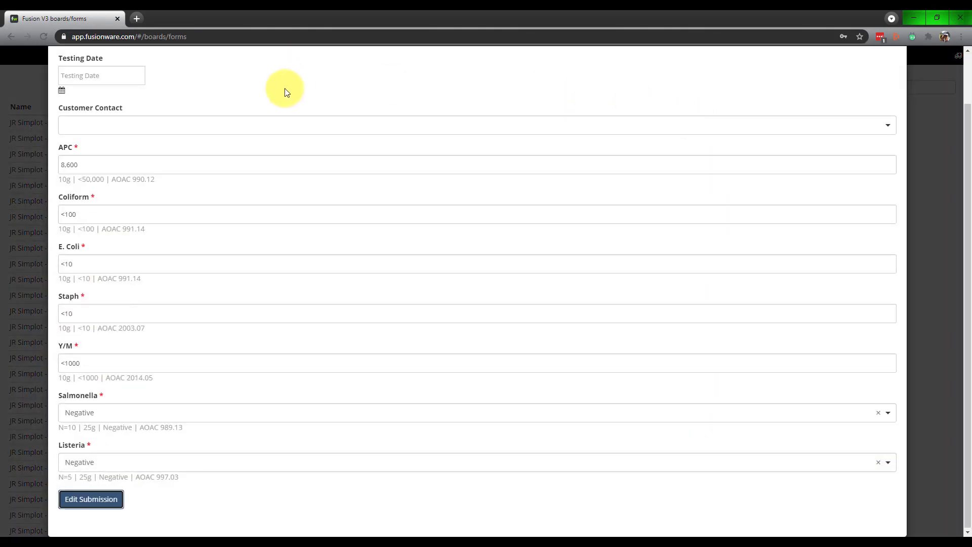
scroll(280, 98, up, 2)
scroll(265, 102, down, 2)
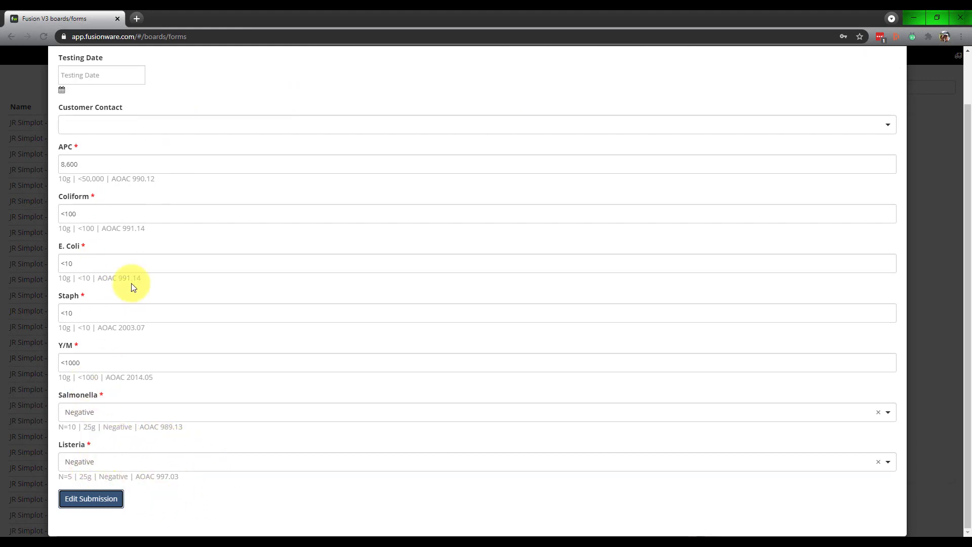
scroll(149, 236, up, 2)
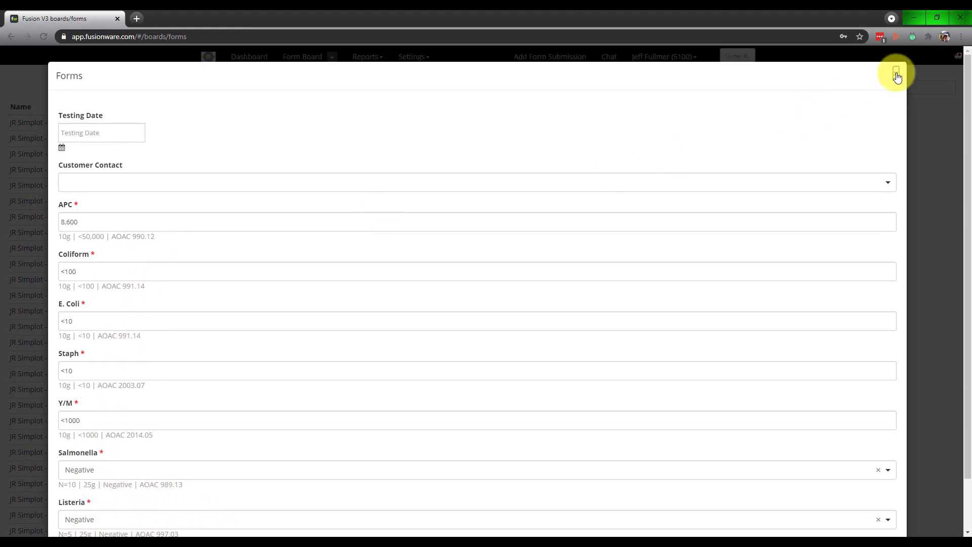
click(897, 74)
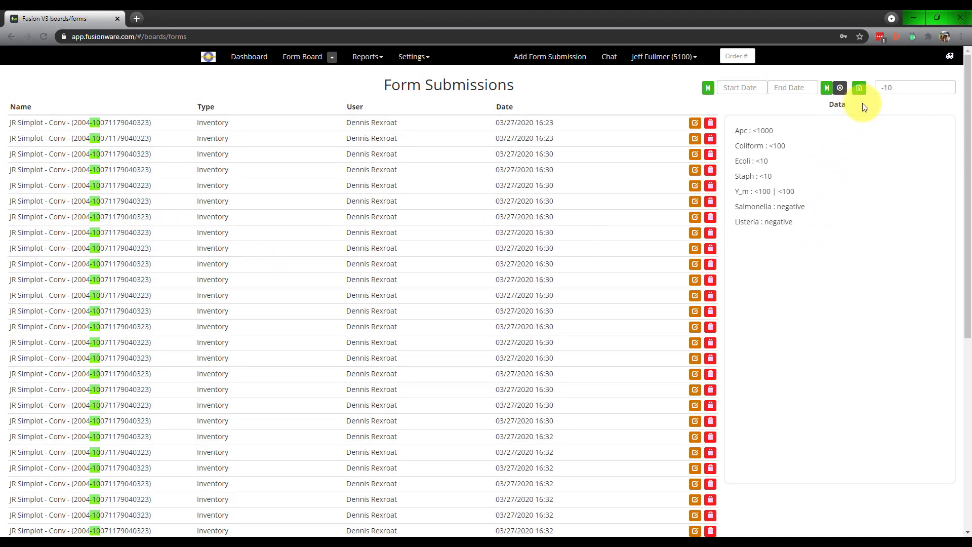
key(BackSpace)
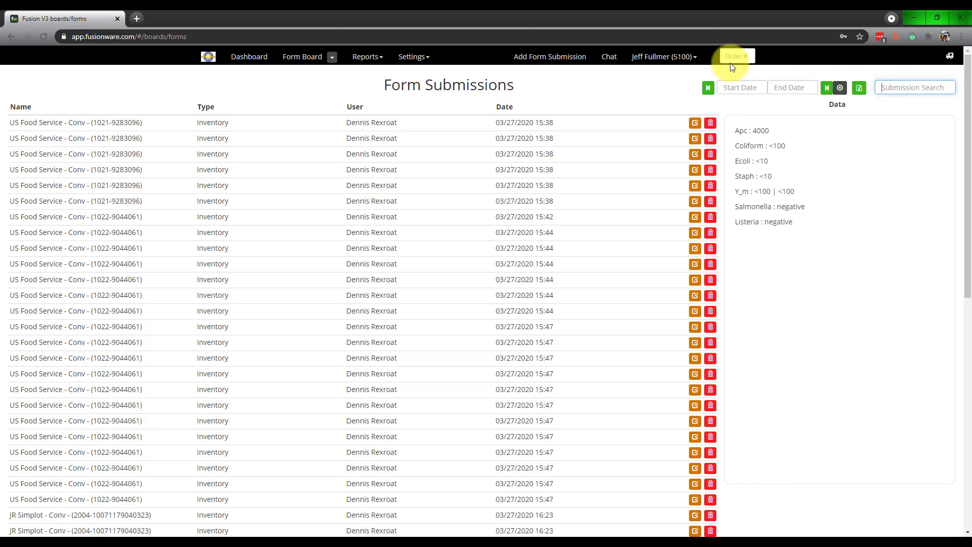
- Return to the Shipping Board, open the inspection form selection for the last listed order and close it without choosing a form
click(332, 58)
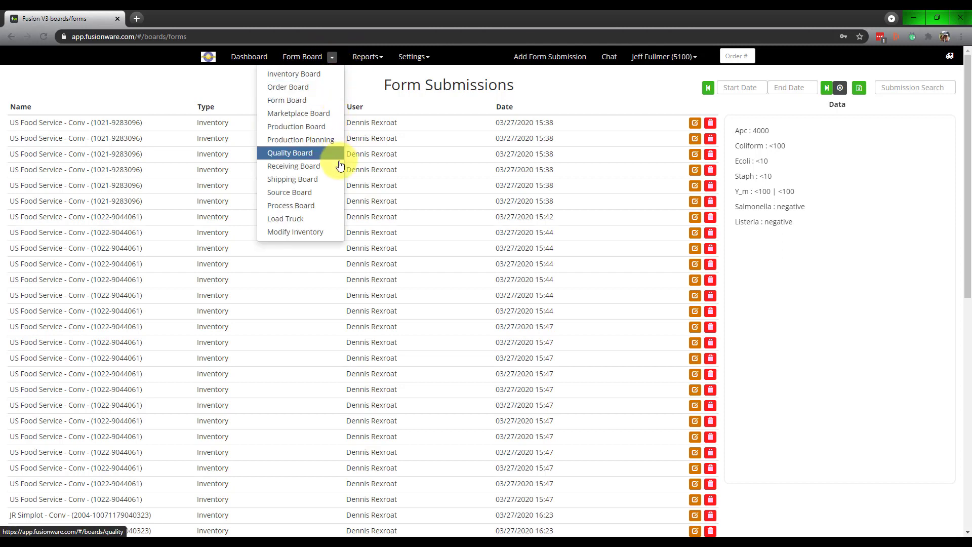
click(336, 187)
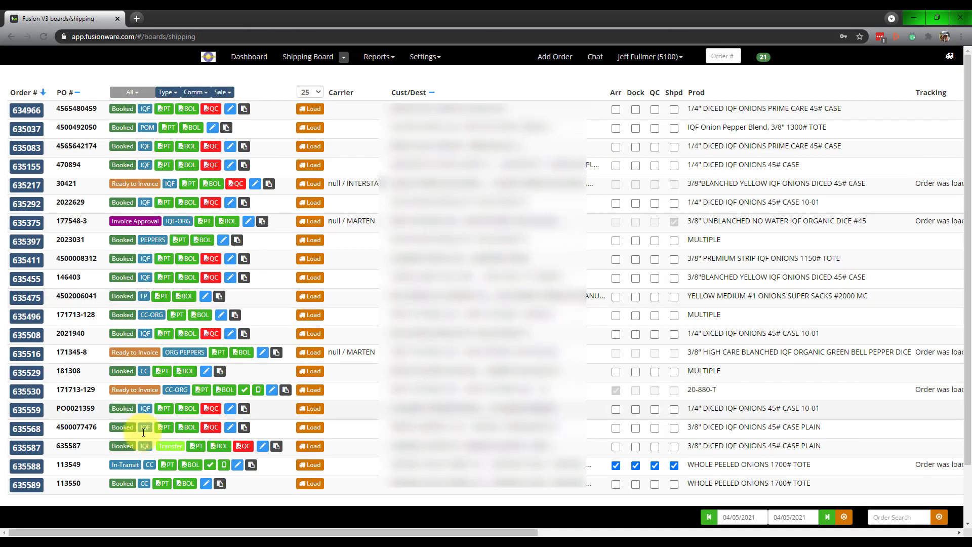
click(220, 485)
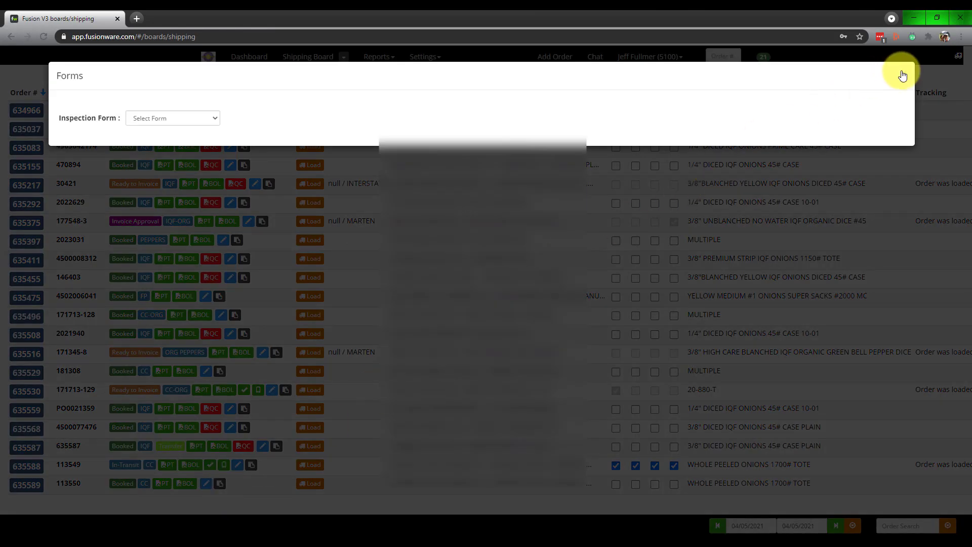
click(903, 75)
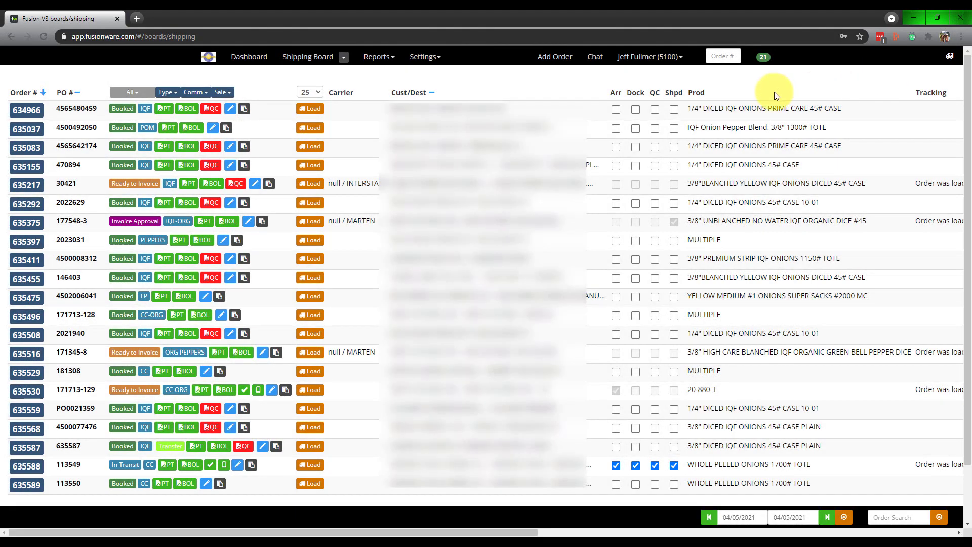
- Switch the user profile to the other customer account and bring up its Receiving Board
key(F11)
key(F11)
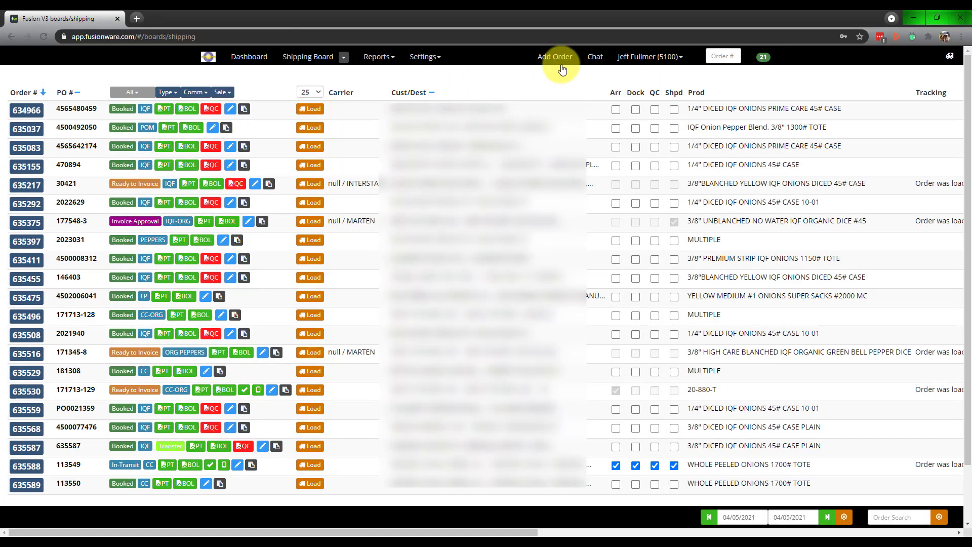
click(641, 57)
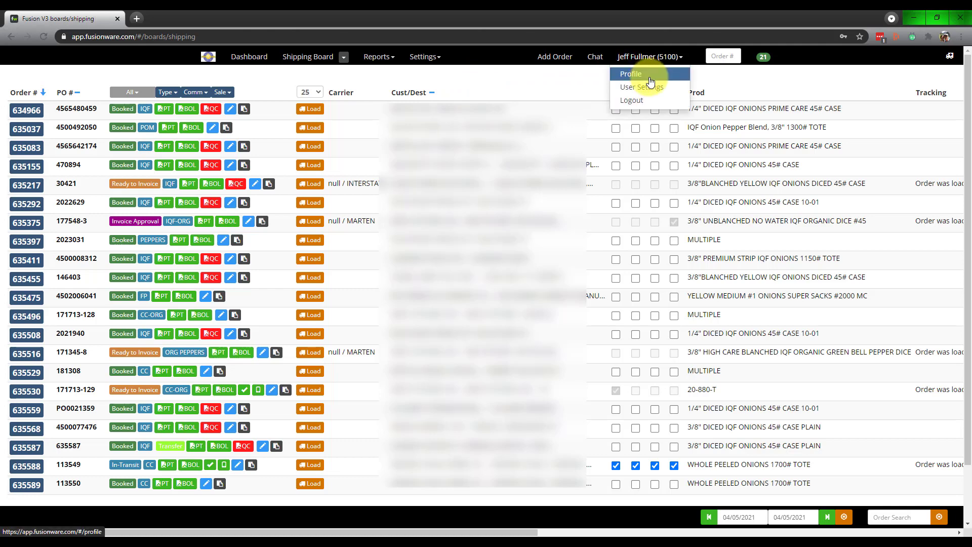
click(650, 81)
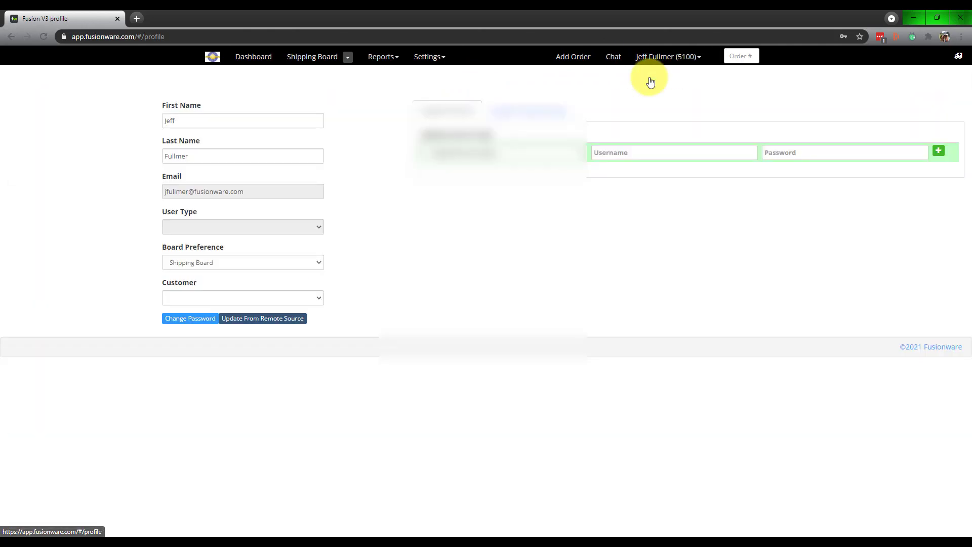
click(319, 300)
click(318, 298)
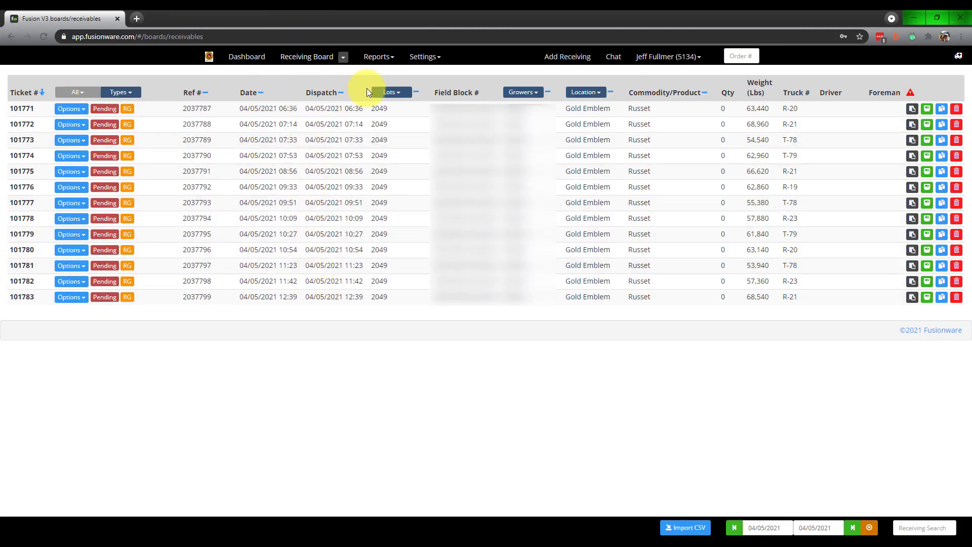
- View the inspection form of the last 04/05/2021 receiving ticket and return to the Receiving Board
click(23, 298)
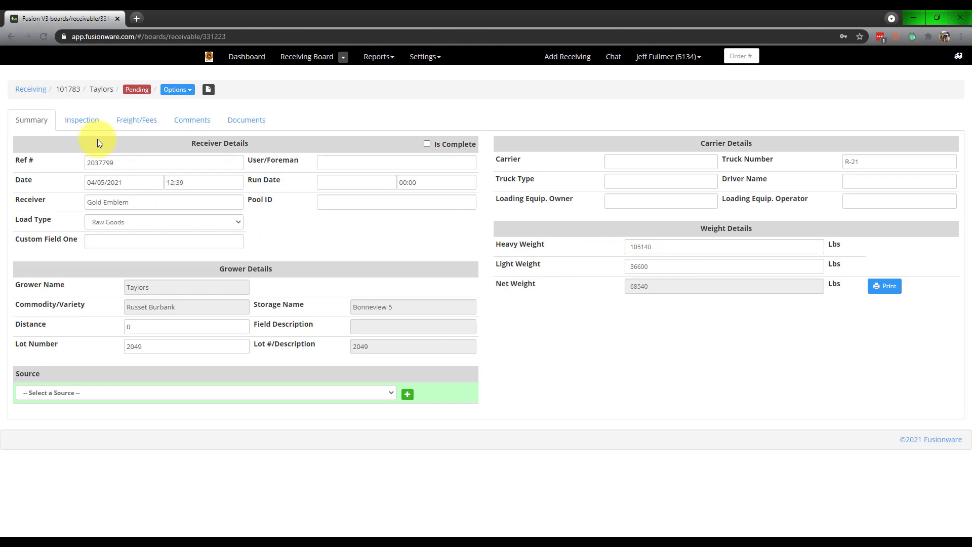
click(93, 123)
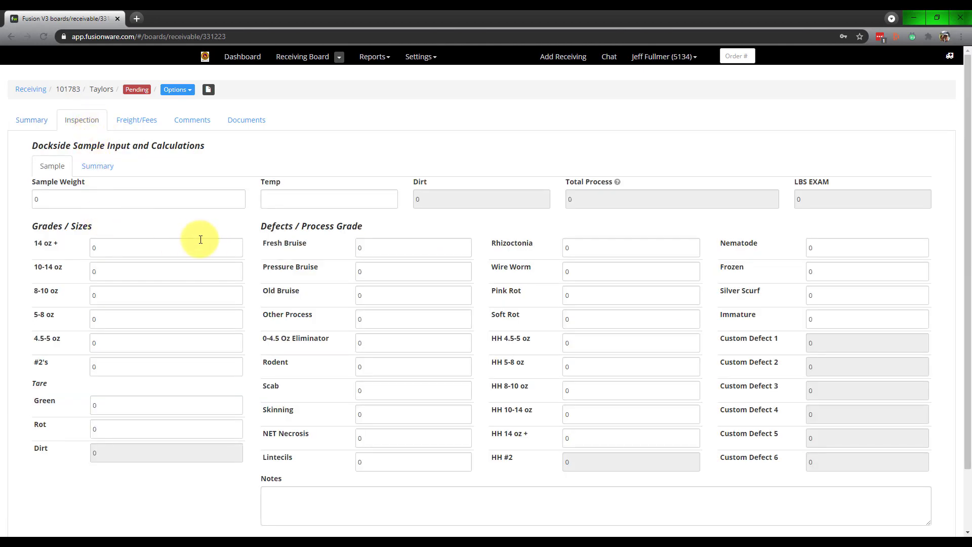
key(alt+Left)
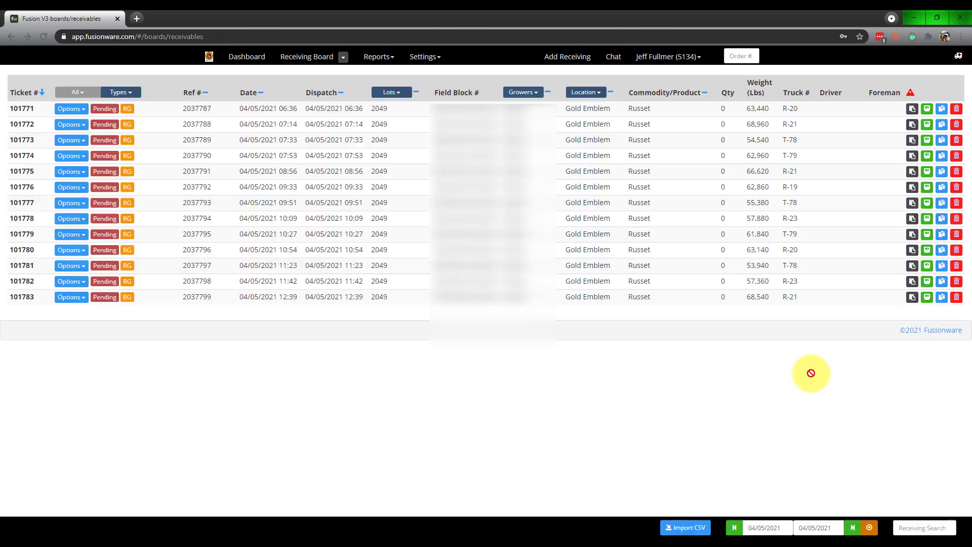
- Move the board back to 04/01/2021, open the 04/02/2021 17:50 ticket, and review its inspection sample and calculated summary
click(735, 528)
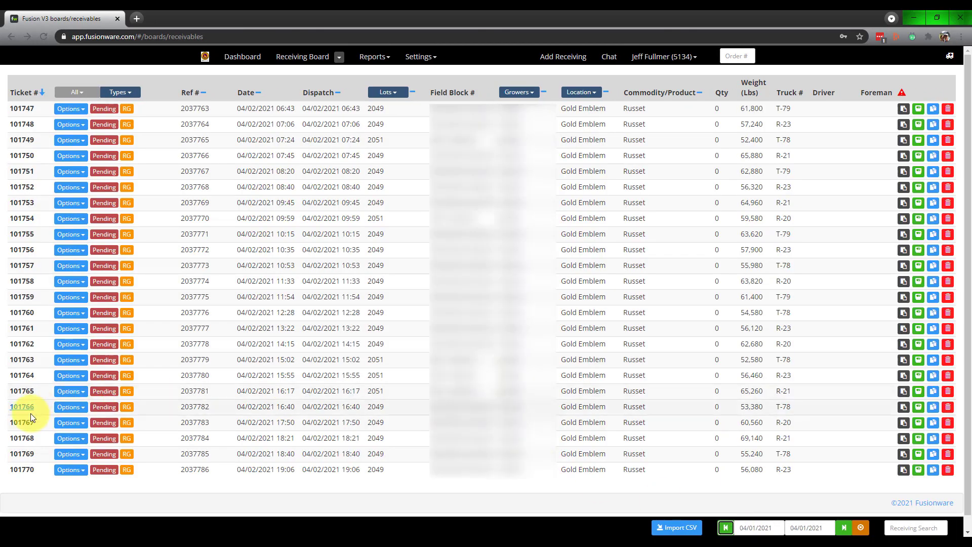
click(23, 422)
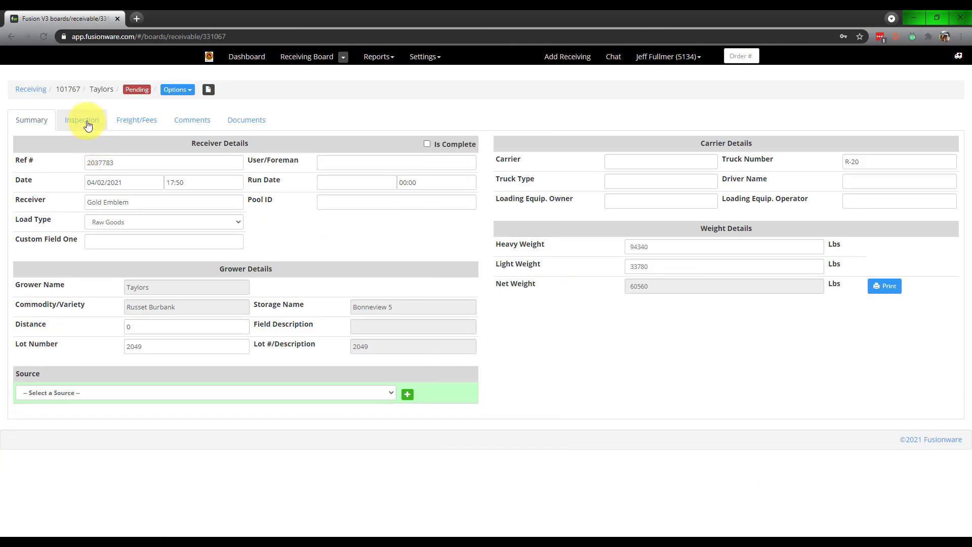
click(87, 125)
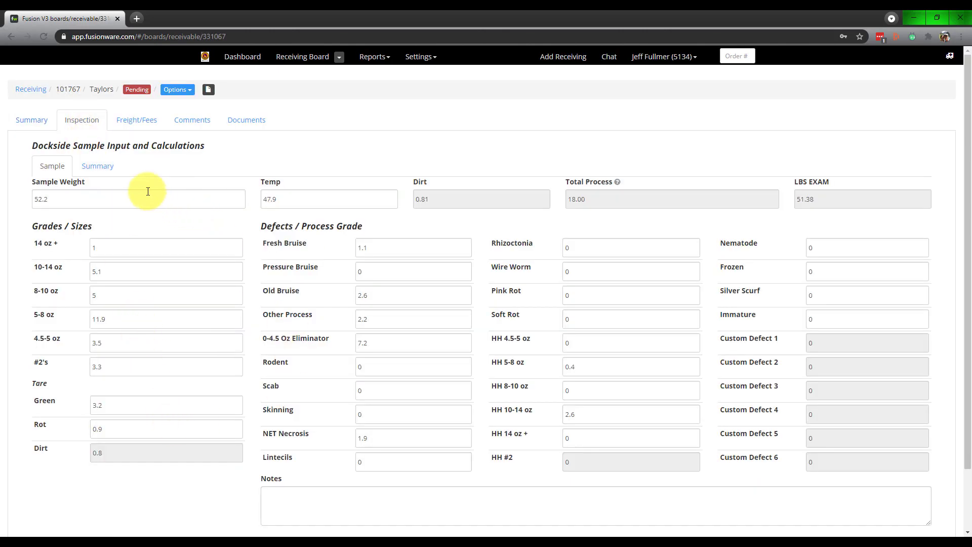
click(104, 173)
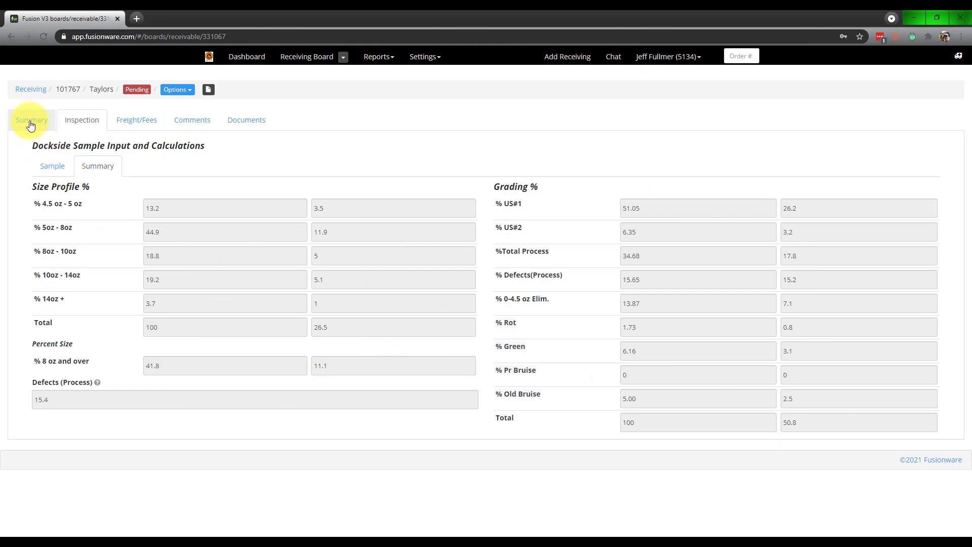
- Open this customer's Form Board to view its form submissions
click(343, 58)
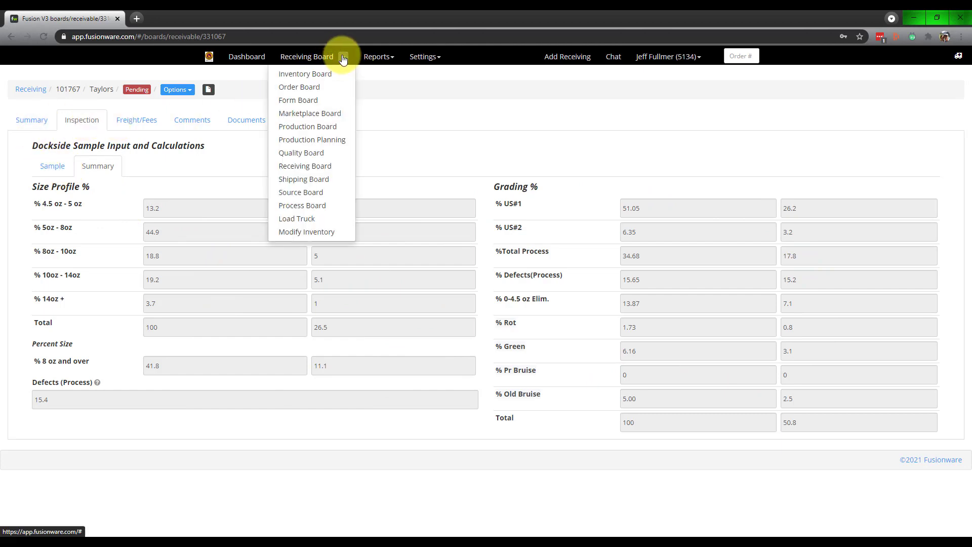
click(341, 100)
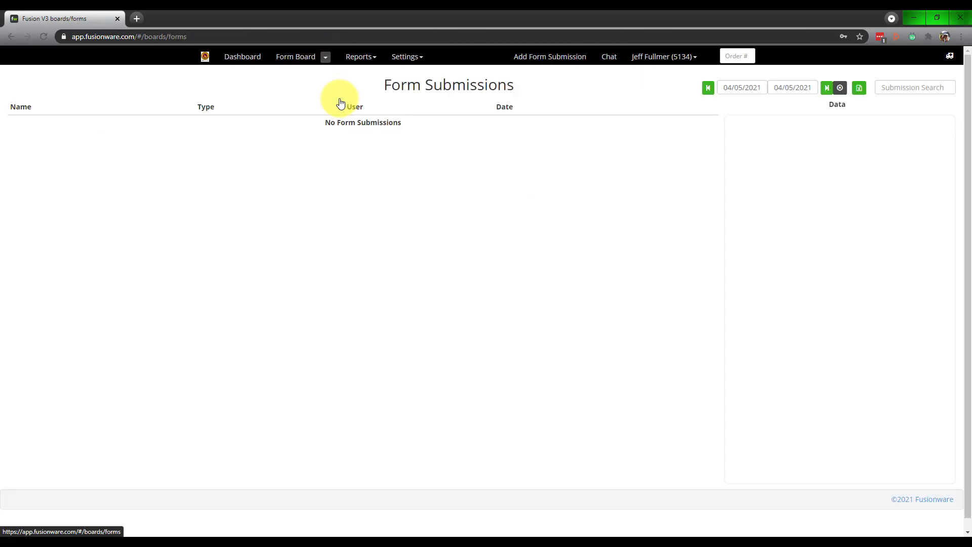